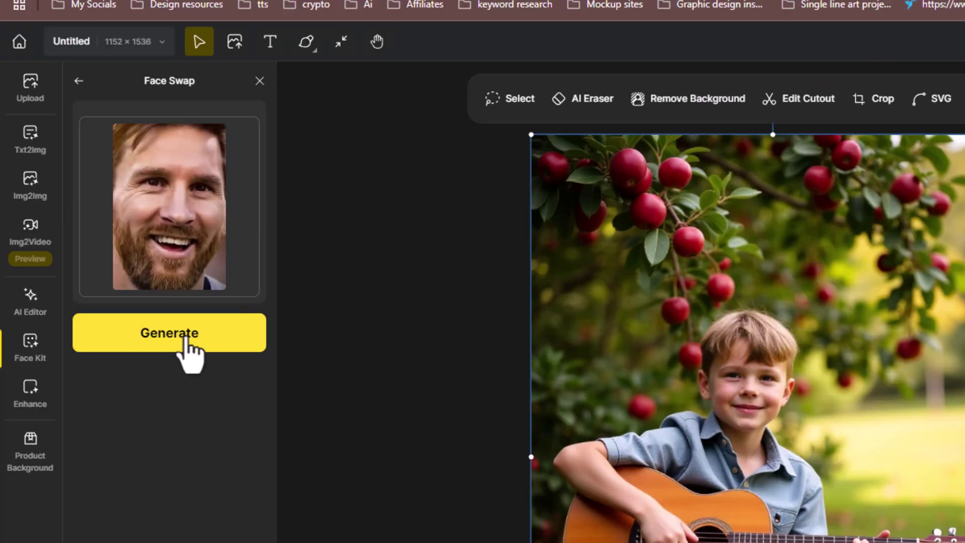
# Step: Generate the face swap result and preview the kid-with-guitar Image-to-Video clip
pyautogui.click(184, 352)
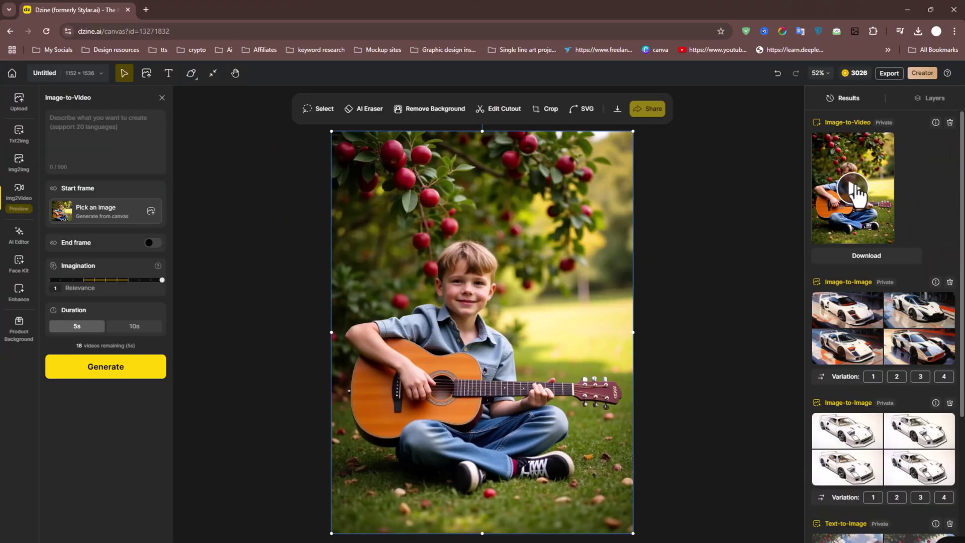
pyautogui.click(853, 189)
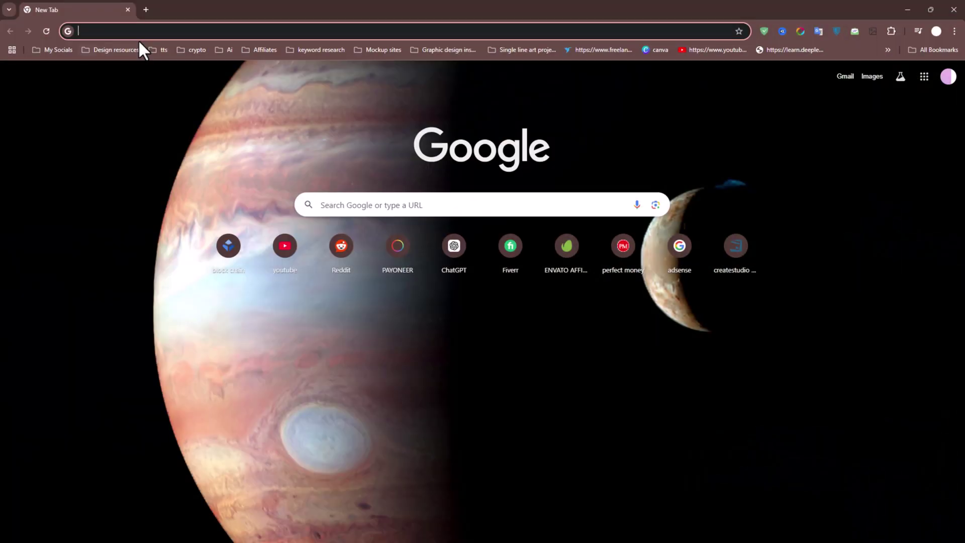
# Step: Go to Dzine.ai from the Chrome address bar
pyautogui.click(143, 31)
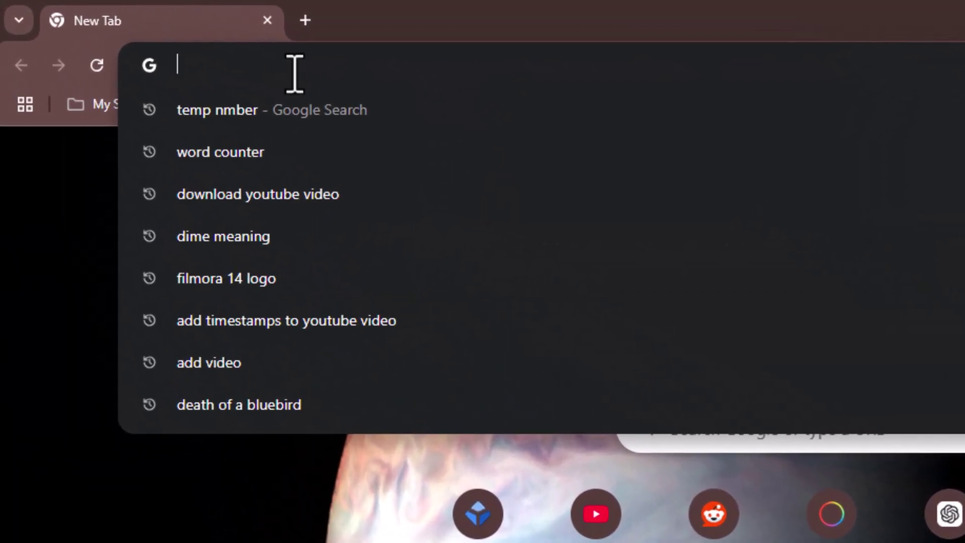
pyautogui.write('Dzine.ai')
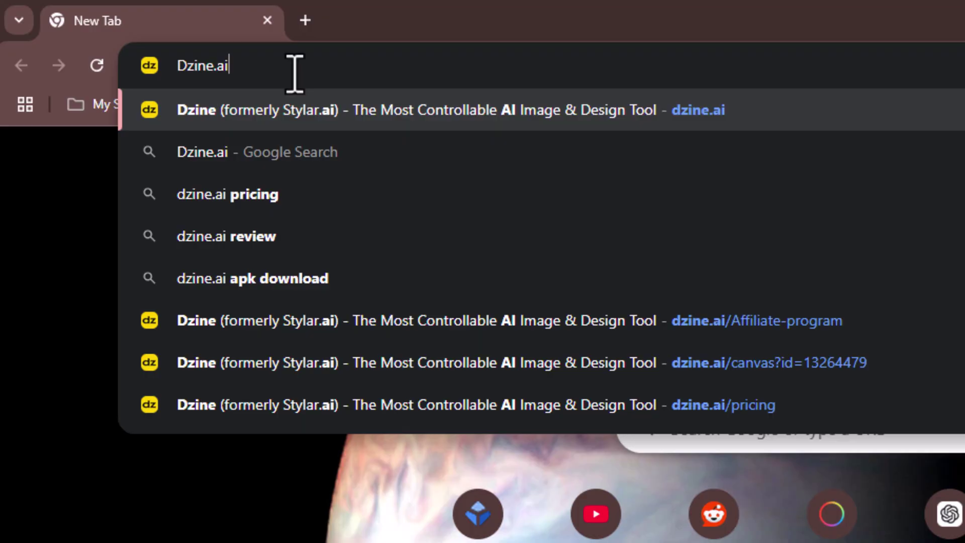
pyautogui.press('Return')
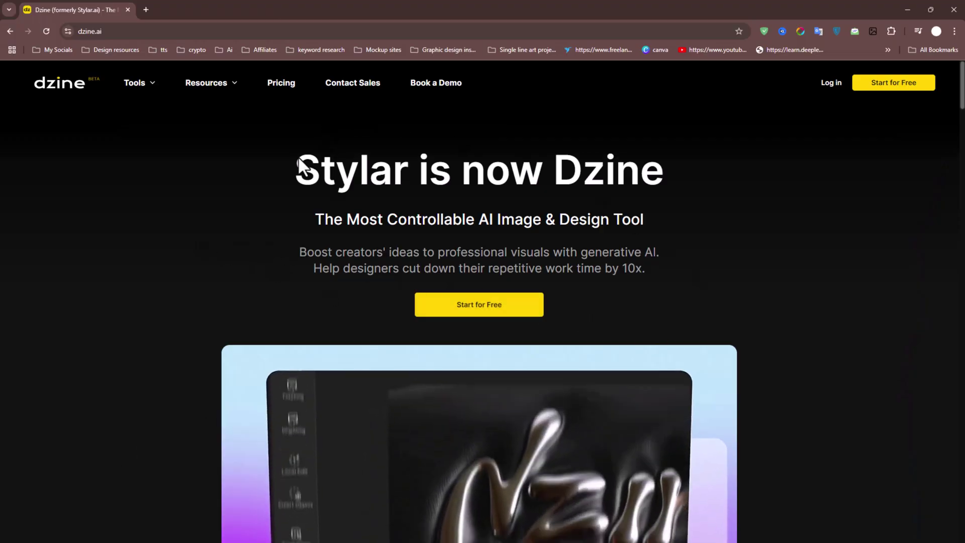
# Step: Highlight the 'Stylar is now Dzine' heading and subtitle, then enter the signed-in dashboard
pyautogui.moveTo(299, 166); pyautogui.dragTo(657, 176)
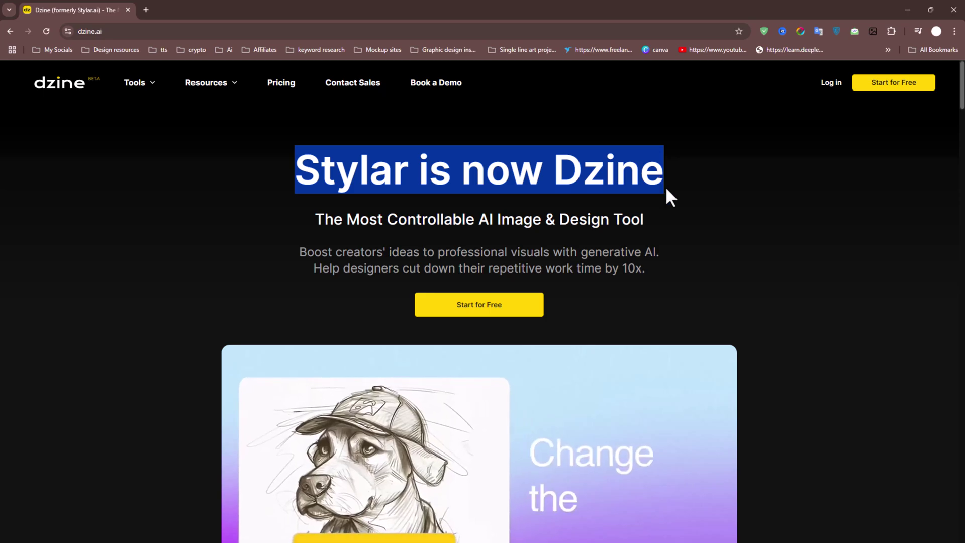
pyautogui.scroll(-1, 347, 171)
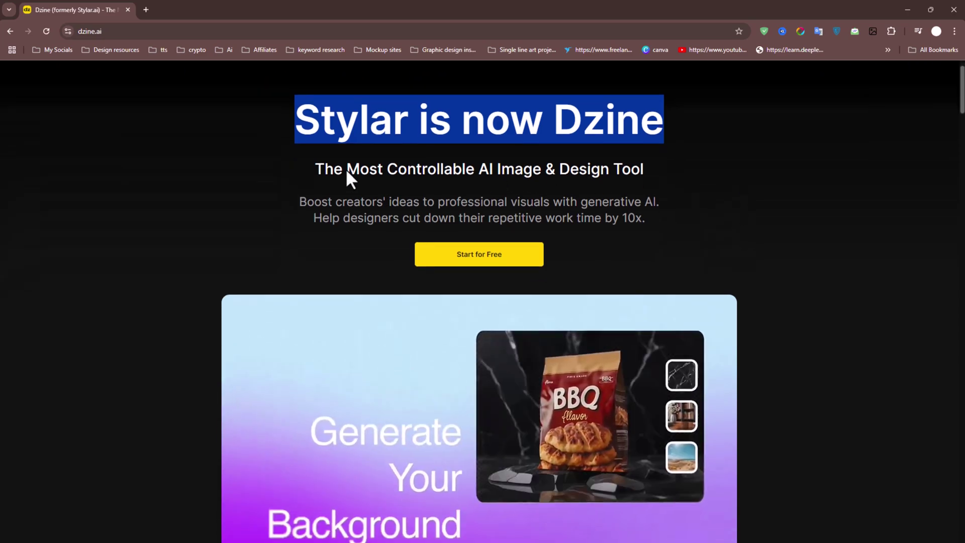
pyautogui.moveTo(314, 169); pyautogui.dragTo(655, 179)
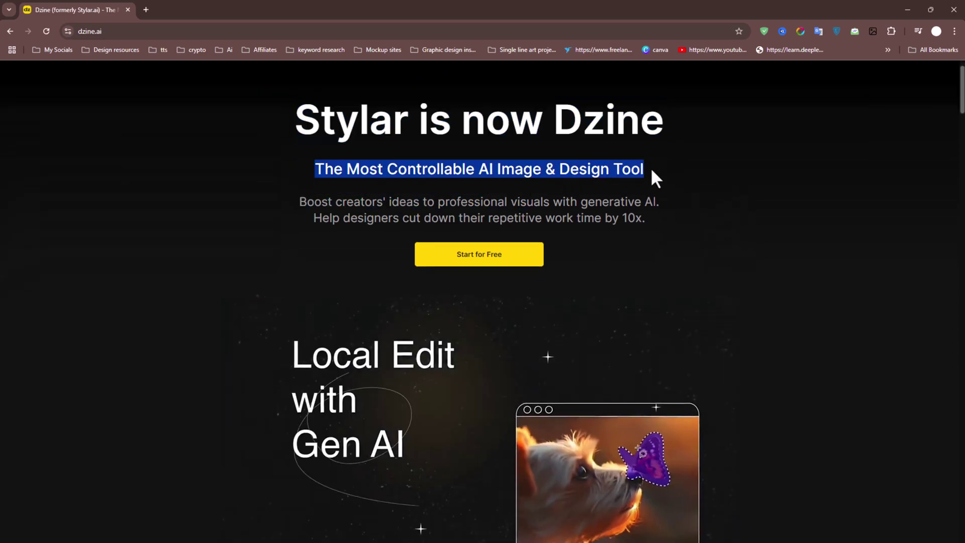
pyautogui.click(699, 219)
pyautogui.scroll(-4, 692, 236)
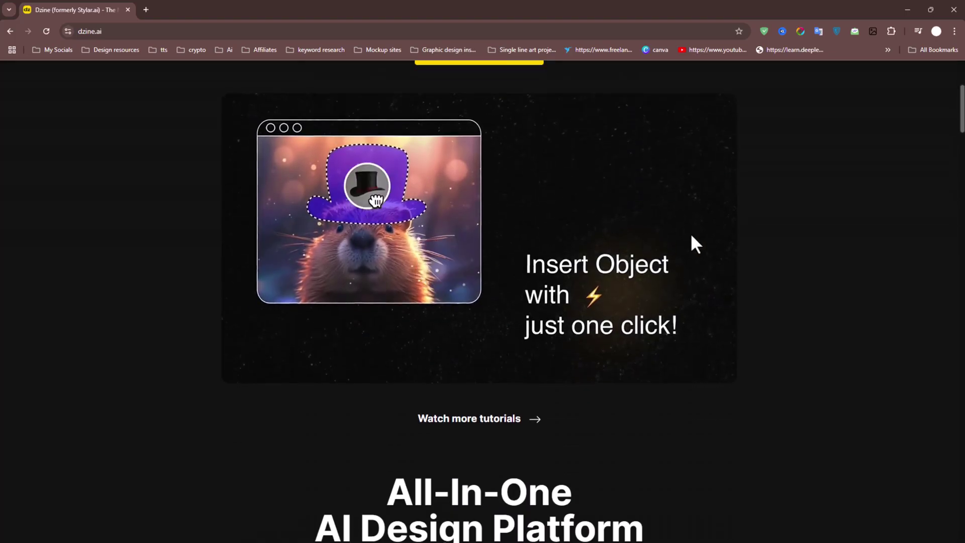
pyautogui.scroll(2, 690, 233)
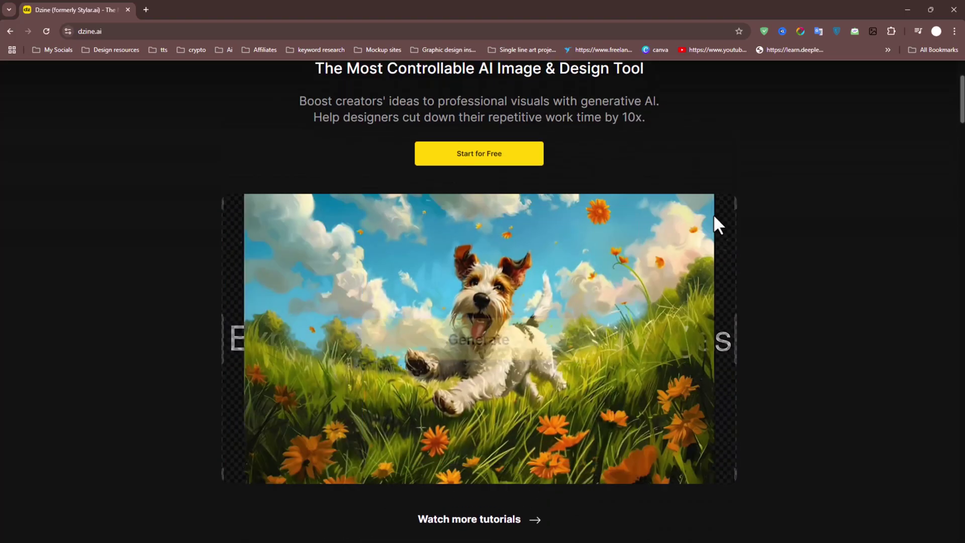
pyautogui.click(479, 153)
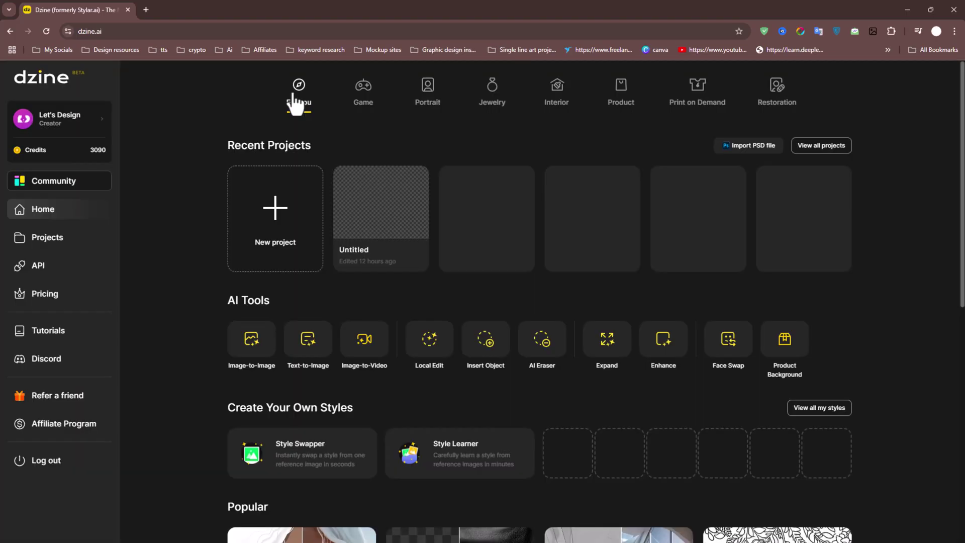
# Step: Create a new project with a 1:1, 1536 × 1536 canvas
pyautogui.click(275, 242)
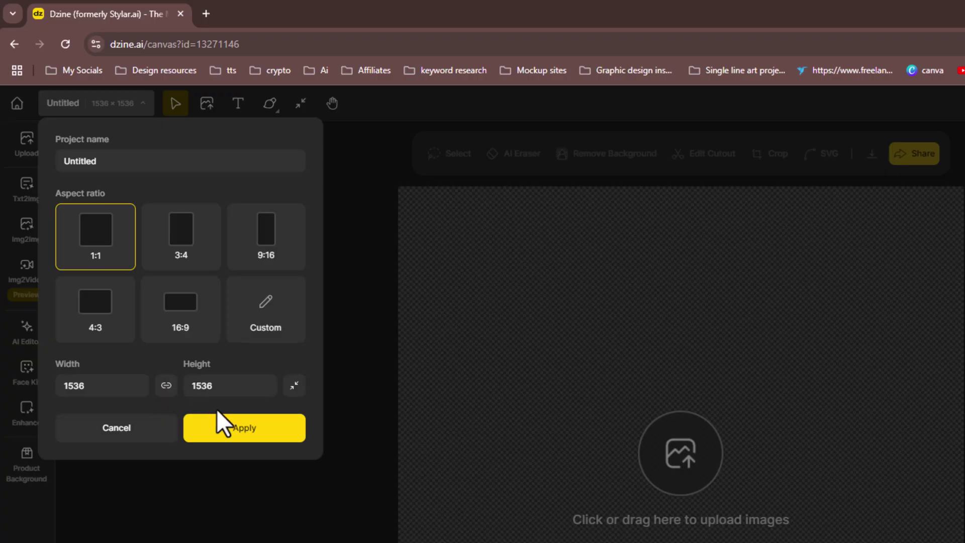
pyautogui.click(246, 431)
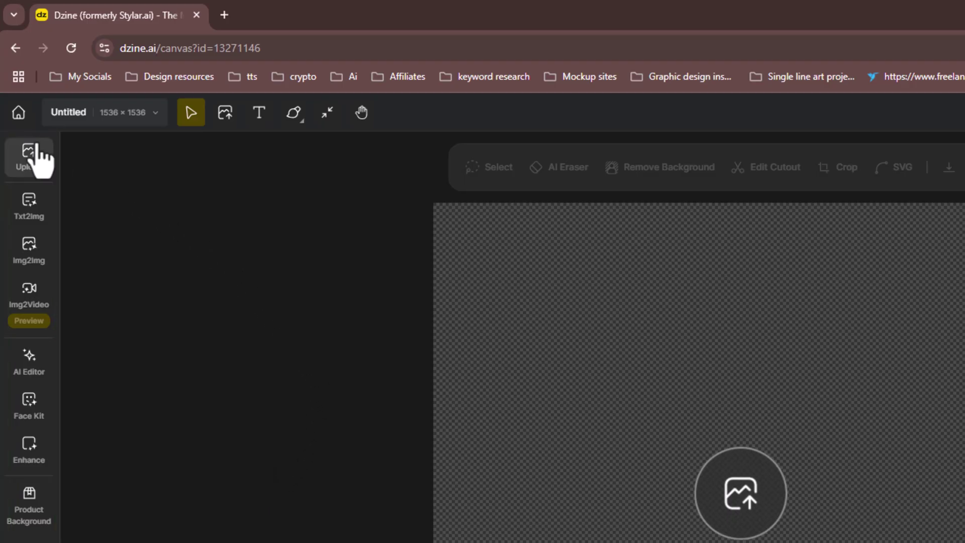
# Step: In Txt2Img, browse the style categories and choose the FLUX.1 style
pyautogui.click(44, 216)
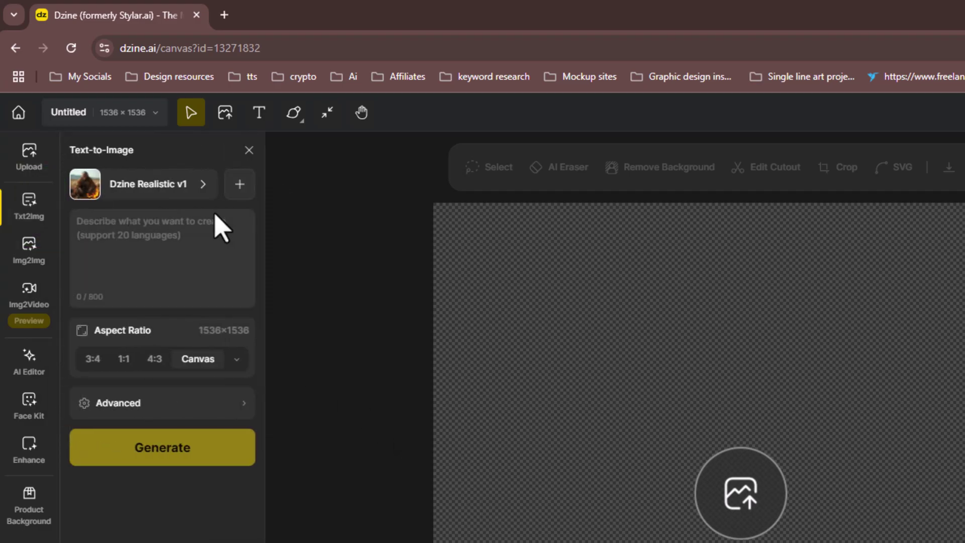
pyautogui.click(158, 187)
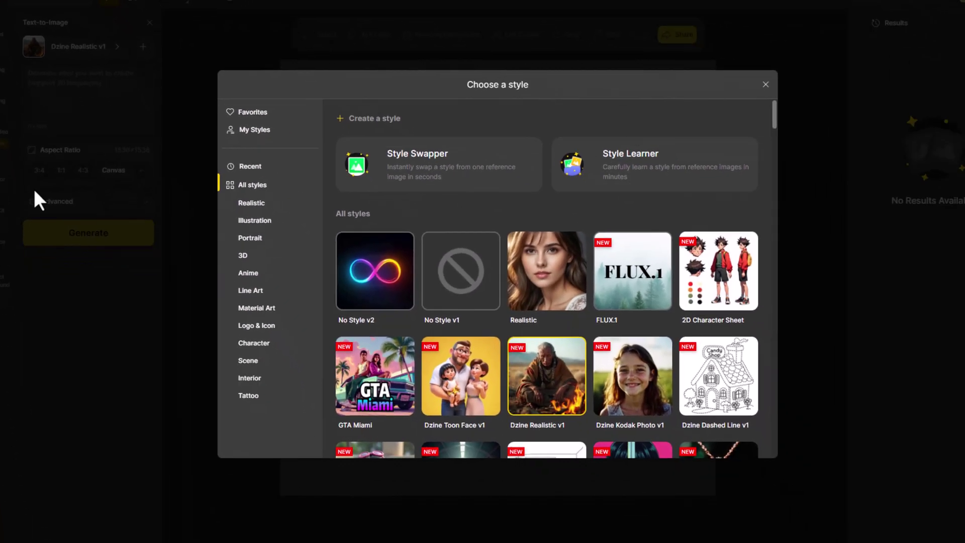
pyautogui.click(252, 204)
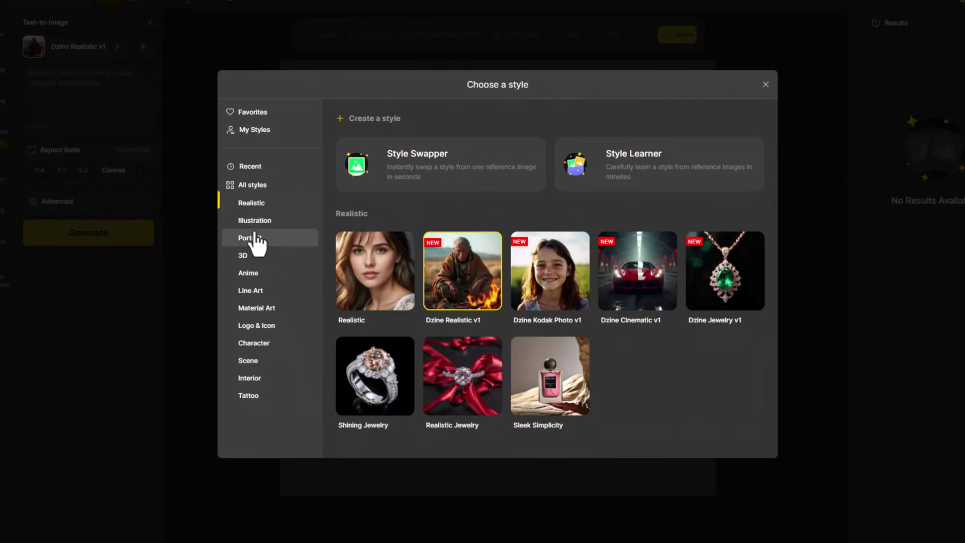
pyautogui.click(253, 239)
pyautogui.click(251, 256)
pyautogui.click(268, 274)
pyautogui.click(265, 291)
pyautogui.click(274, 308)
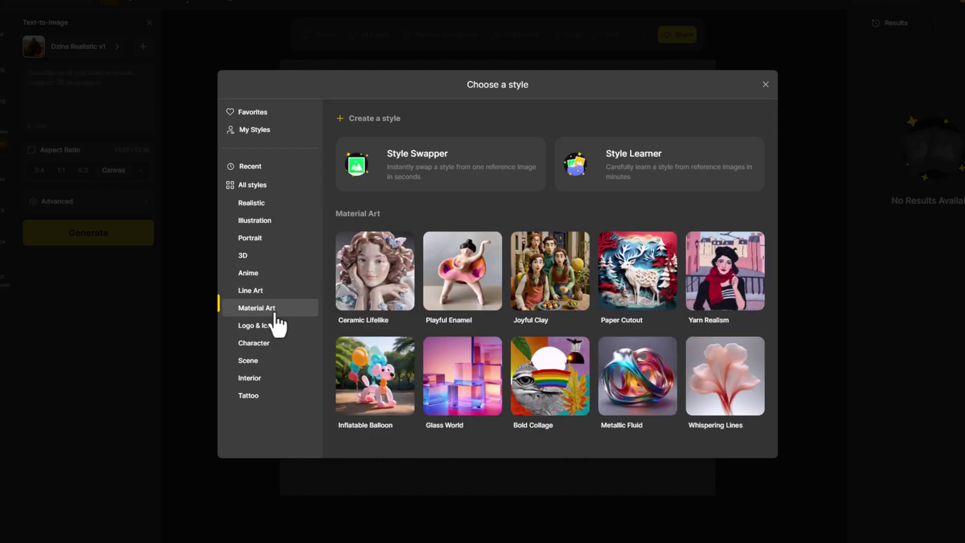
pyautogui.click(248, 395)
pyautogui.click(258, 185)
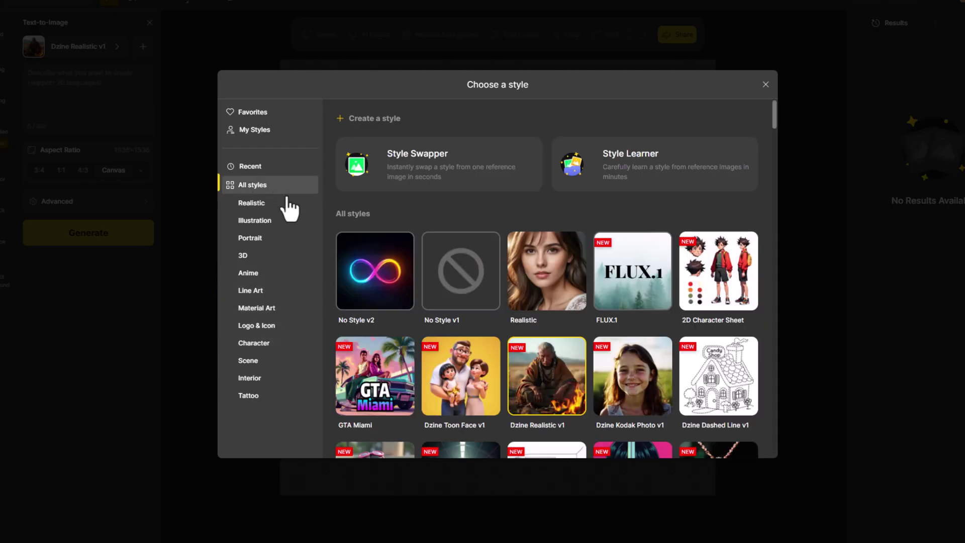
pyautogui.click(653, 301)
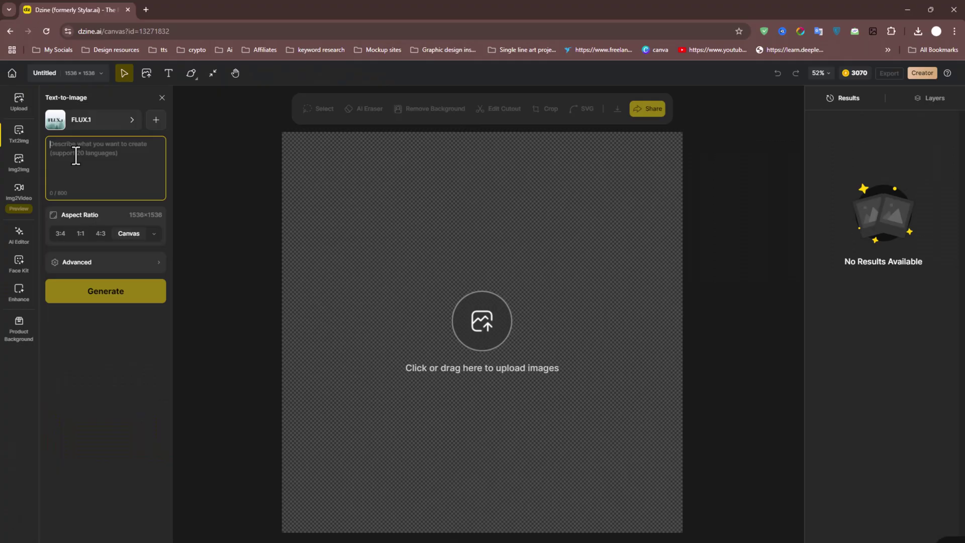
# Step: Generate 'A happy kid holding a guitar, sitting in an apple garden' and place the first result
pyautogui.write('A happy kid holding a guitar, sitting in an apple garden.')
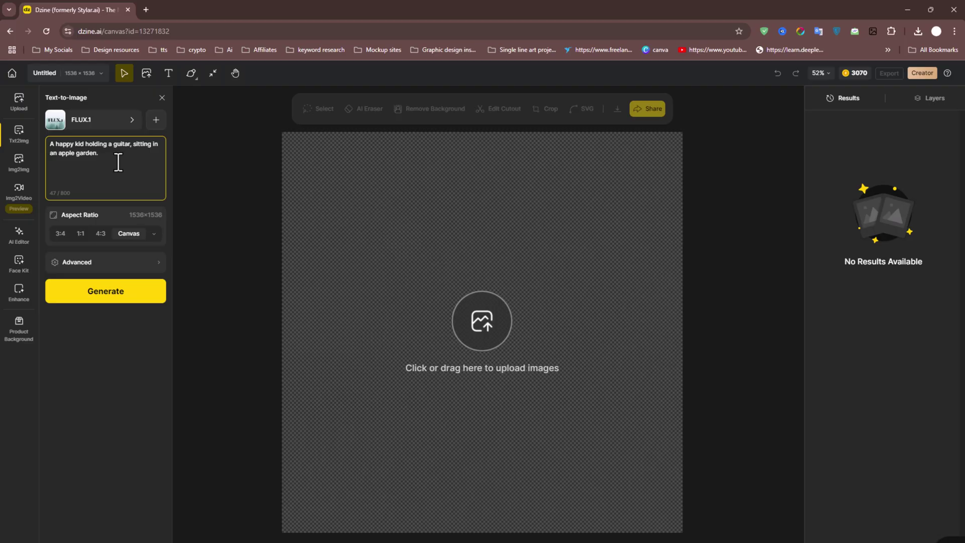
pyautogui.click(115, 296)
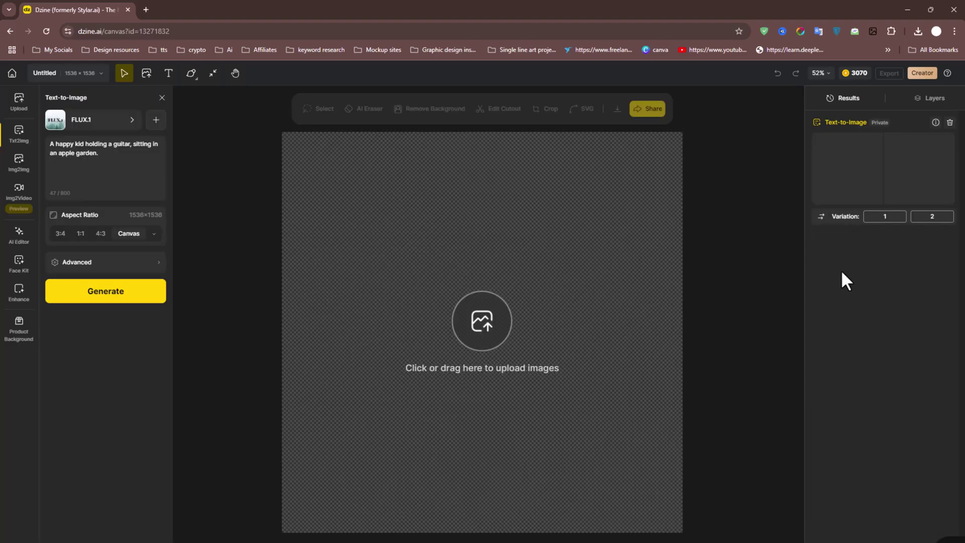
pyautogui.moveTo(851, 168)
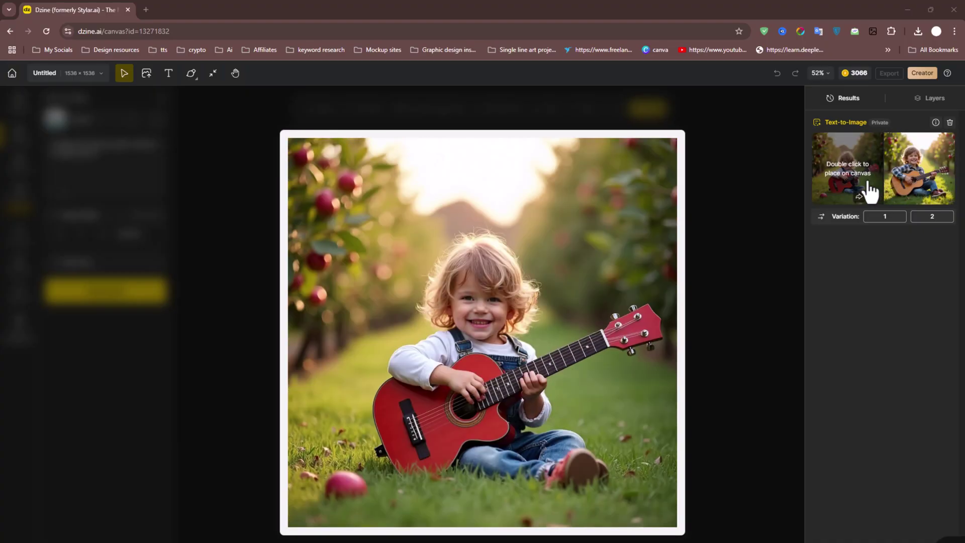
pyautogui.doubleClick(854, 183)
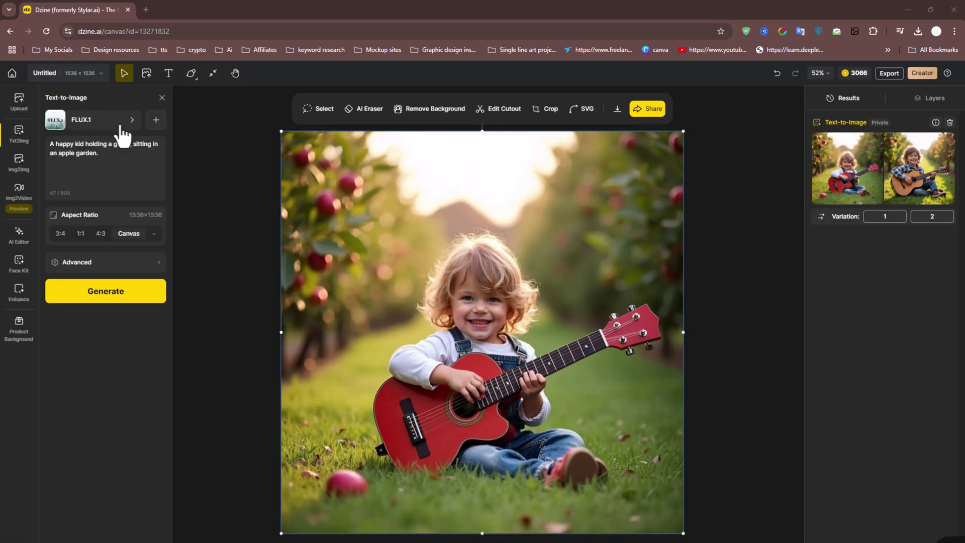
# Step: Switch to the Scene > Retro Sci-Fi style, regenerate, and place the bottom-right result
pyautogui.click(120, 125)
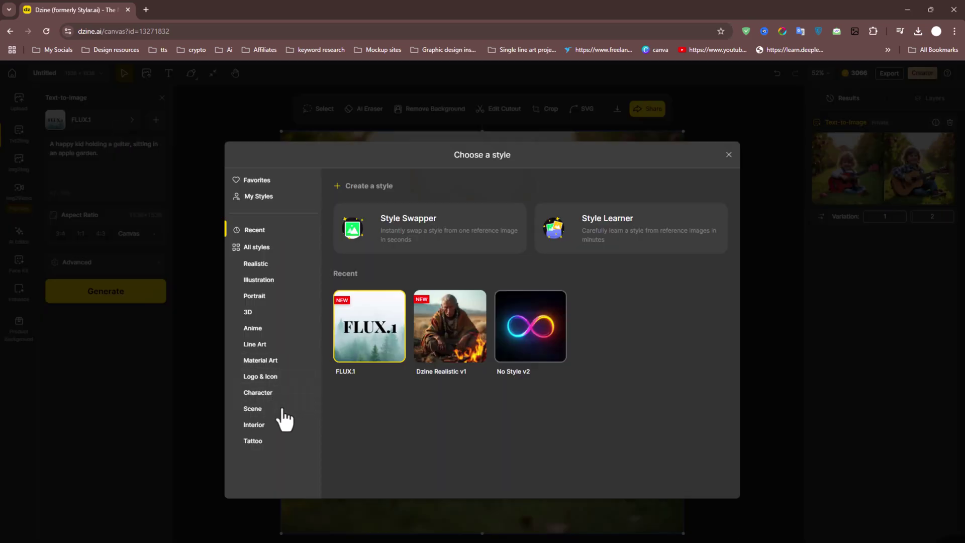
pyautogui.click(282, 412)
pyautogui.click(380, 437)
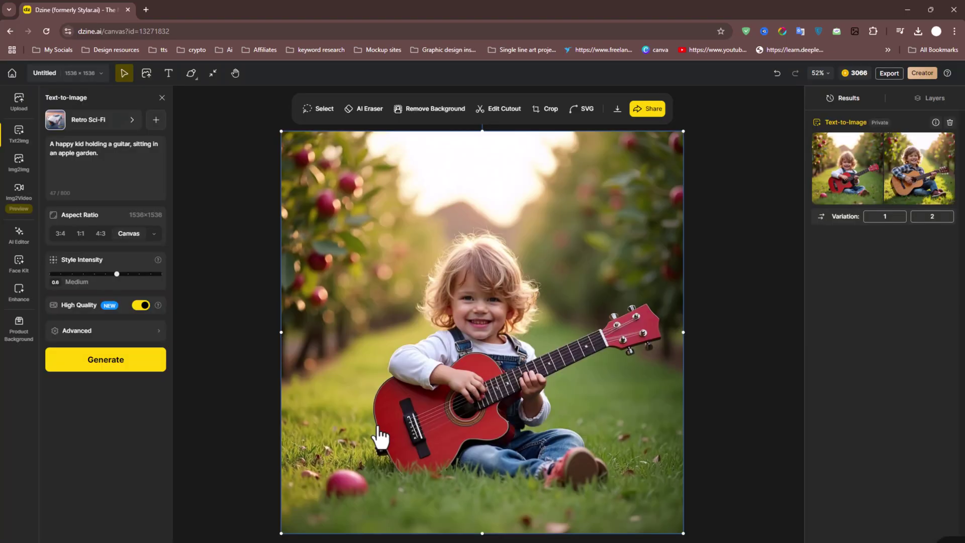
pyautogui.click(105, 359)
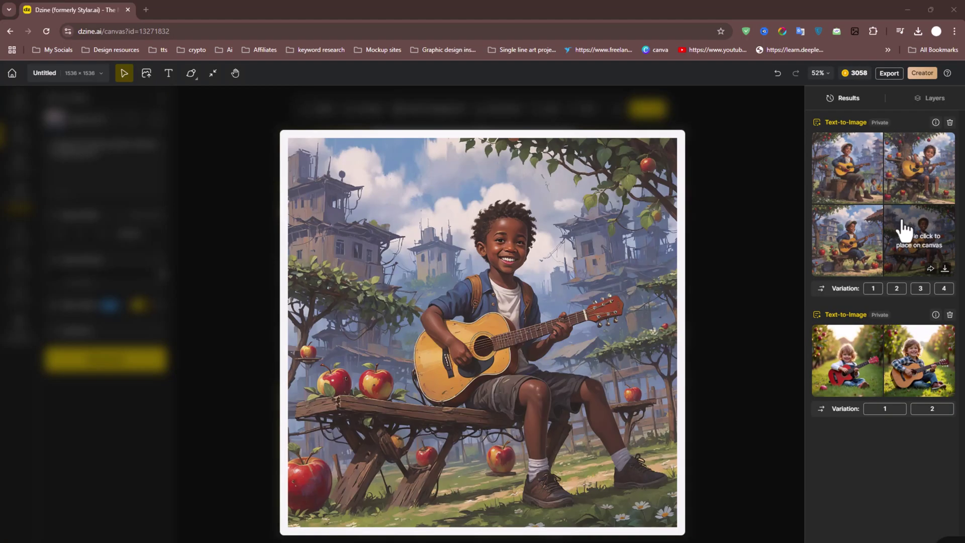
pyautogui.doubleClick(901, 229)
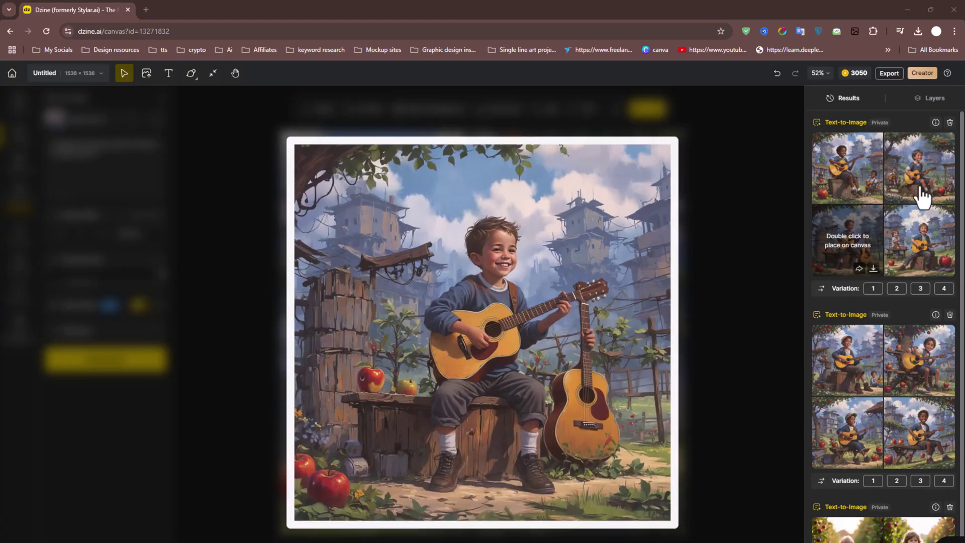
pyautogui.moveTo(877, 194)
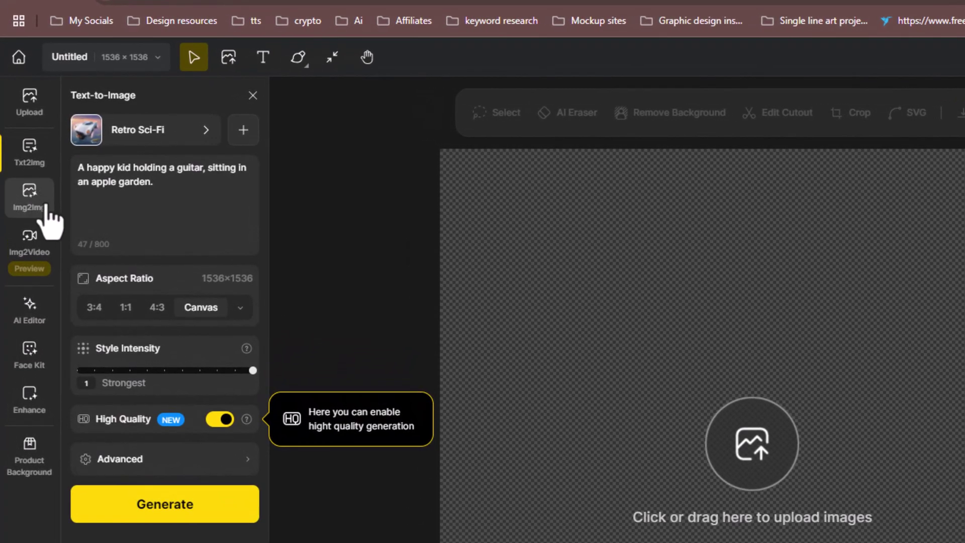
# Step: In Img2Img, upload the black-and-white sports car sketch onto the canvas
pyautogui.moveTo(45, 218)
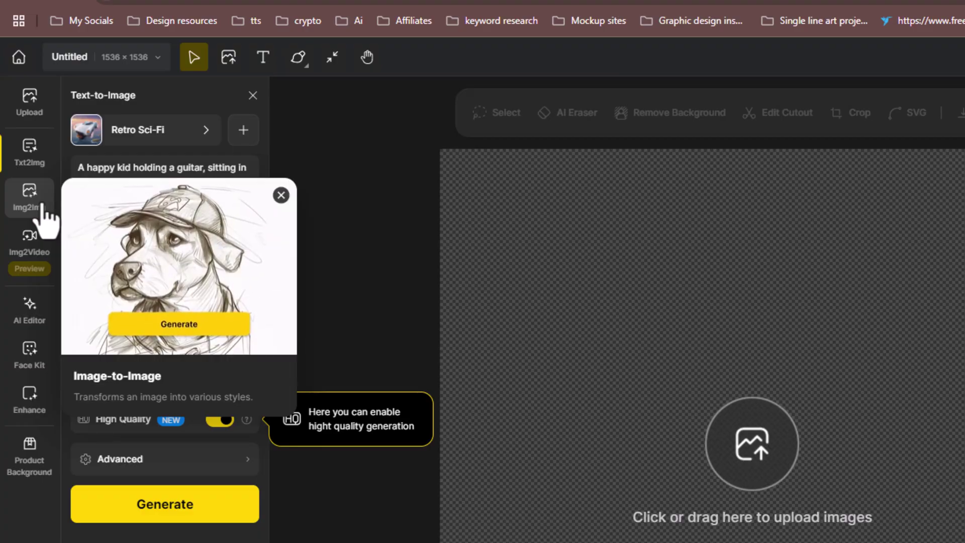
pyautogui.click(42, 205)
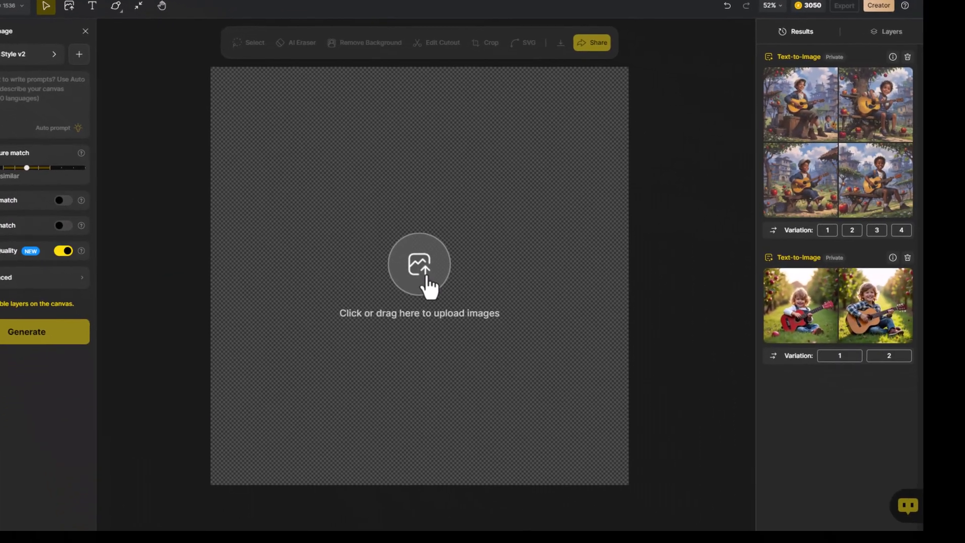
pyautogui.click(402, 271)
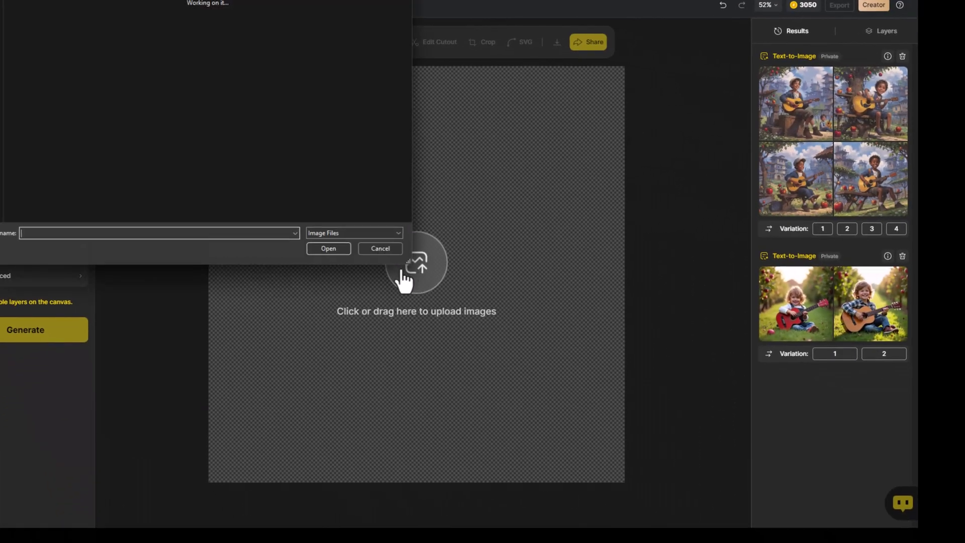
pyautogui.doubleClick(64, 67)
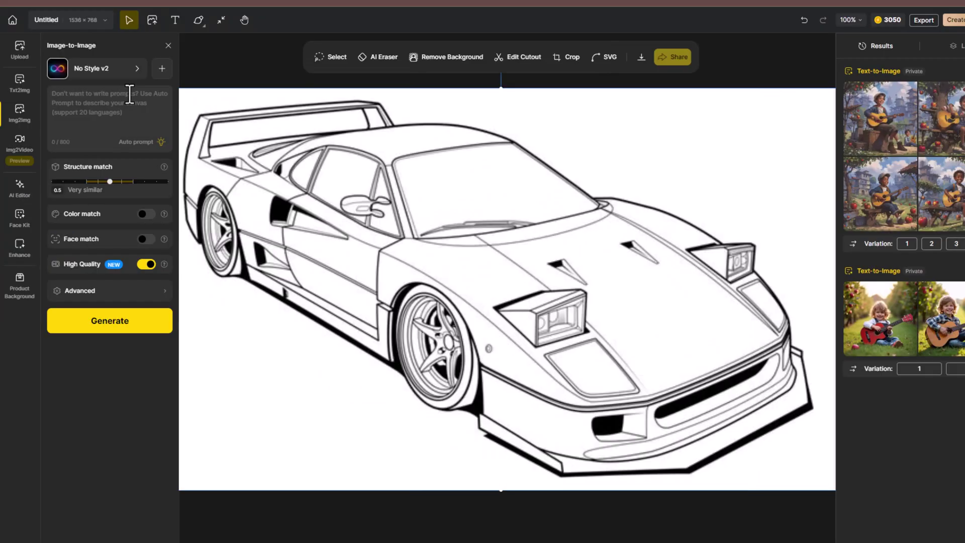
# Step: Apply the Scene > Into the Future style with strict Structure match and generate renders
pyautogui.click(111, 83)
pyautogui.scroll(-3, 691, 302)
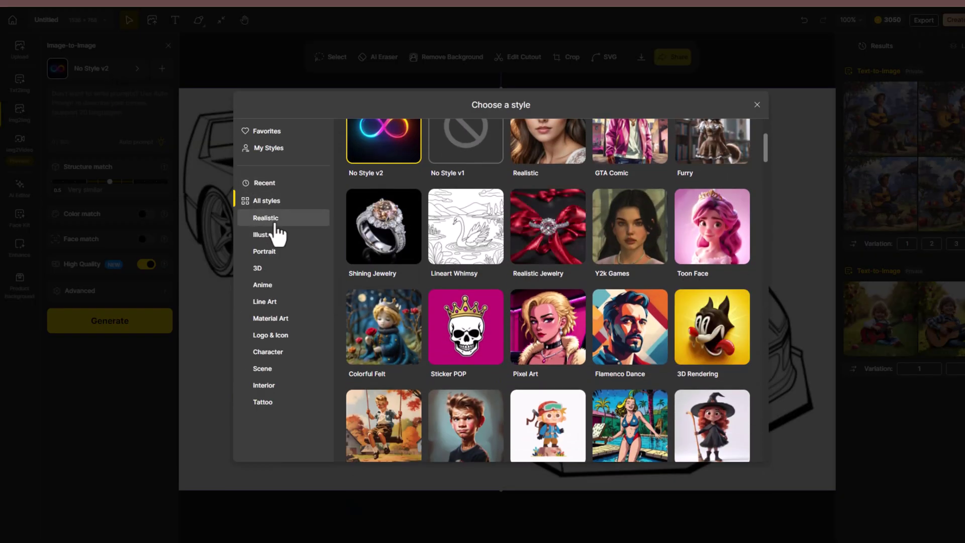
pyautogui.click(293, 371)
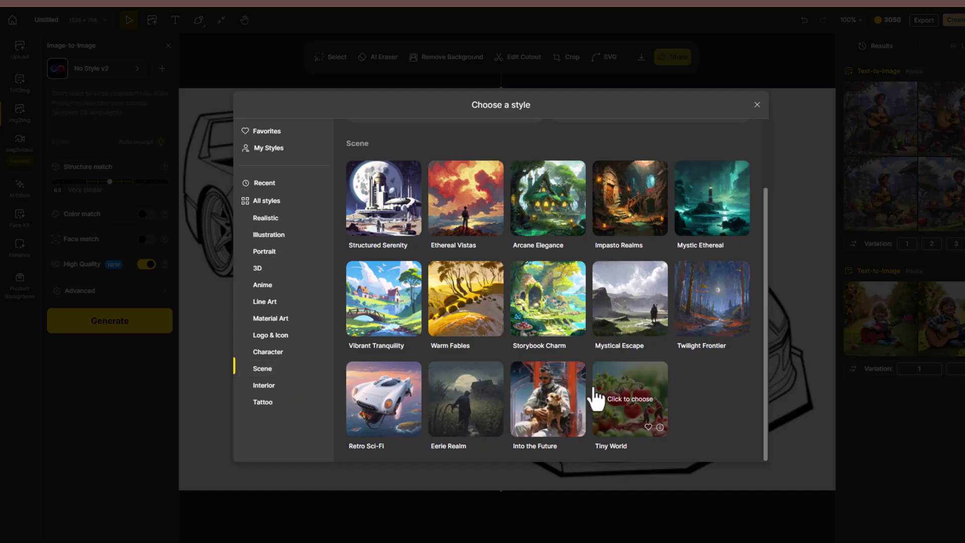
pyautogui.click(563, 402)
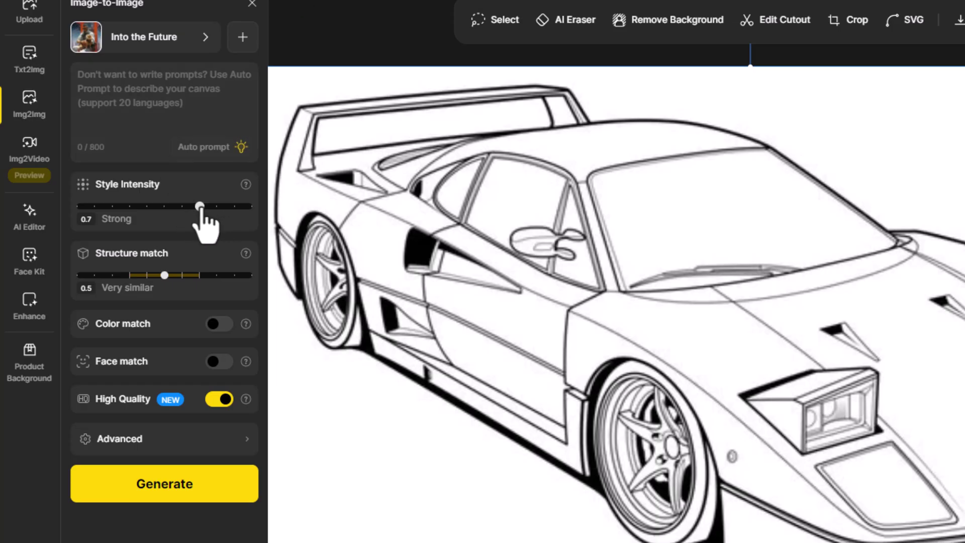
pyautogui.moveTo(194, 276); pyautogui.dragTo(252, 274)
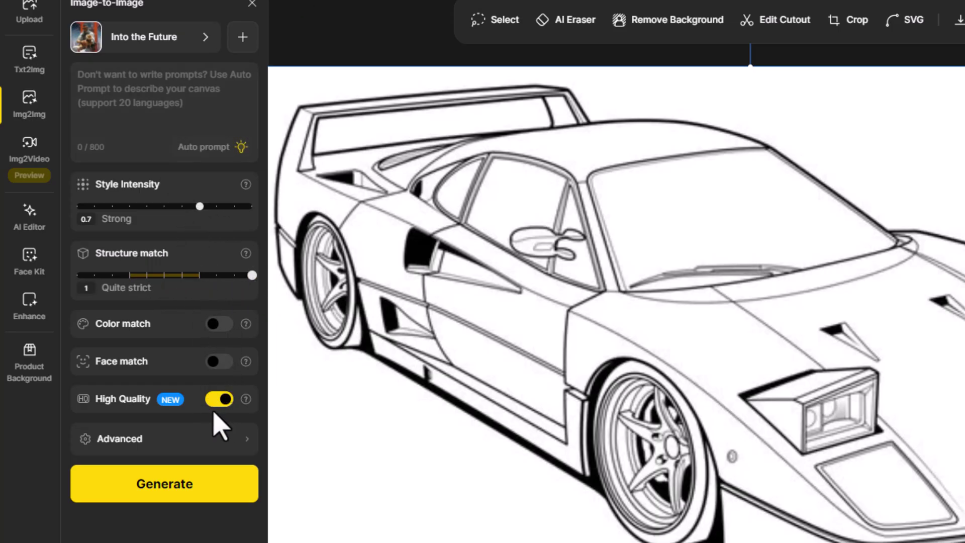
pyautogui.click(216, 490)
pyautogui.click(166, 276)
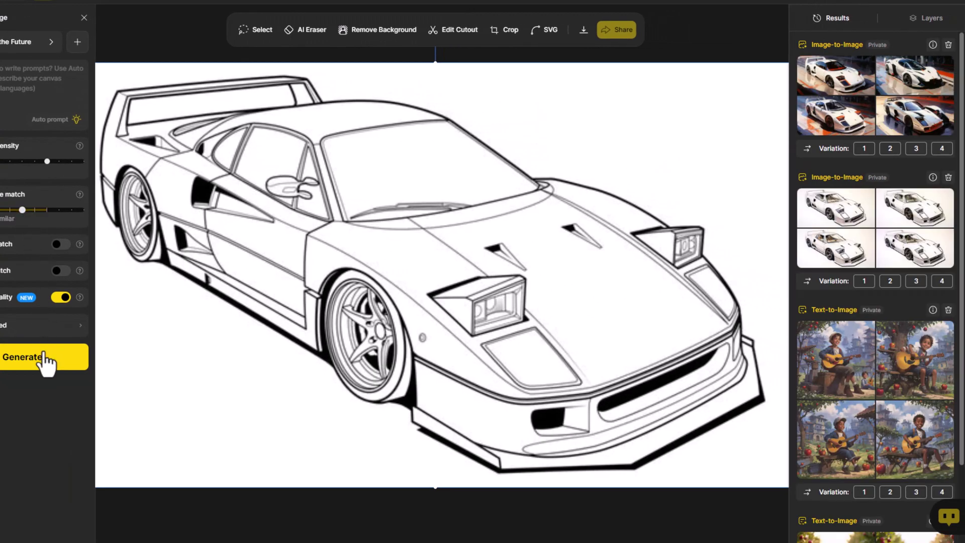
# Step: Compare the car renders against the sketch and place the chosen render on the canvas
pyautogui.moveTo(851, 95)
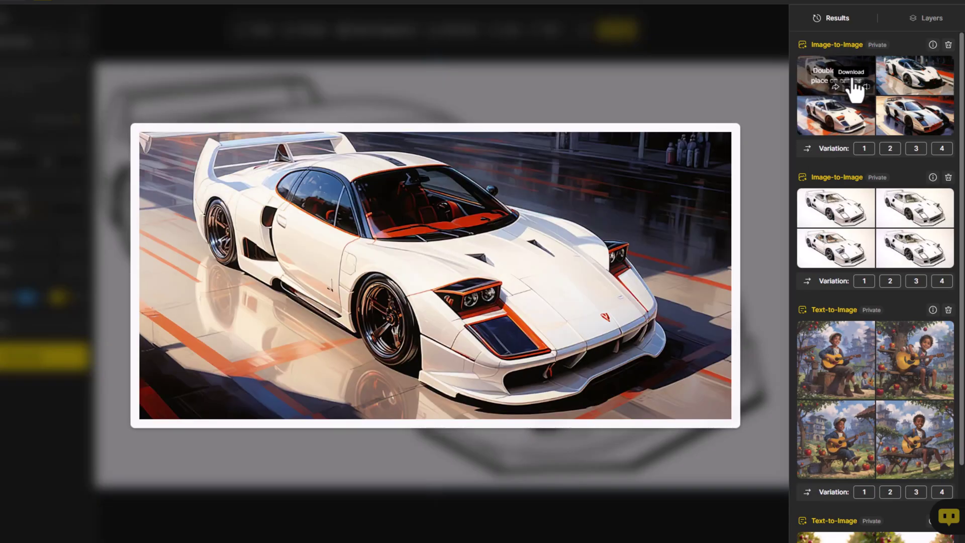
pyautogui.click(868, 95)
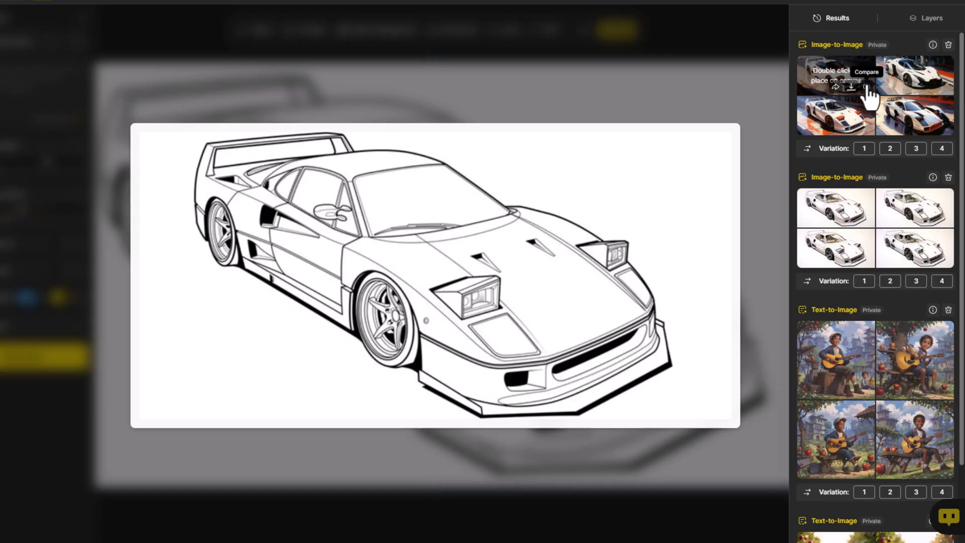
pyautogui.click(868, 94)
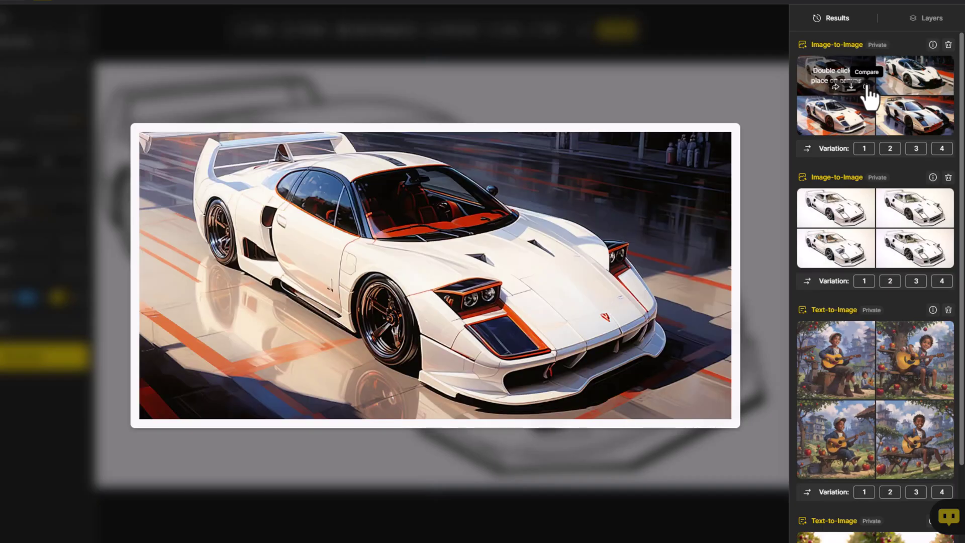
pyautogui.click(868, 95)
pyautogui.click(868, 94)
pyautogui.click(867, 131)
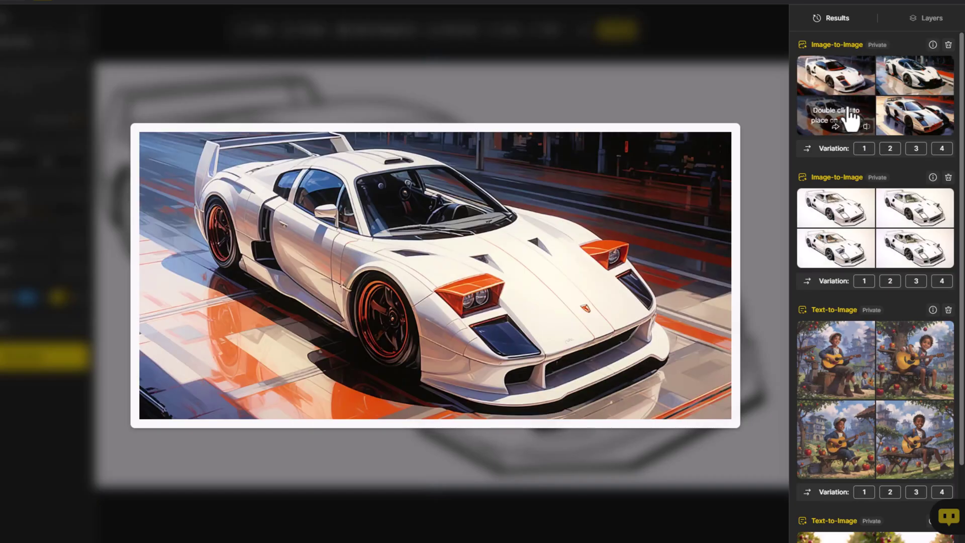
pyautogui.doubleClick(851, 117)
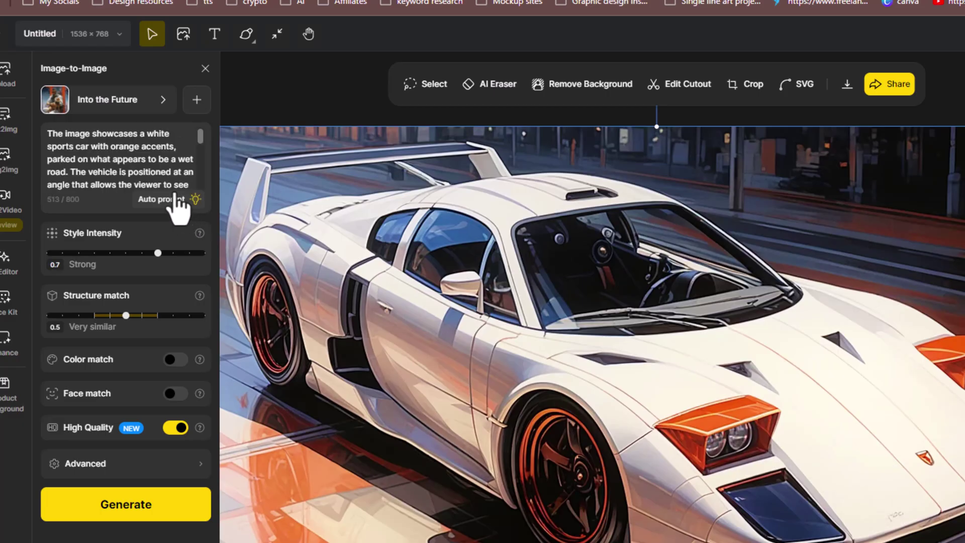
# Step: In Img2Video, replace the car image with the boy-with-guitar photo as start image
pyautogui.moveTo(8, 211)
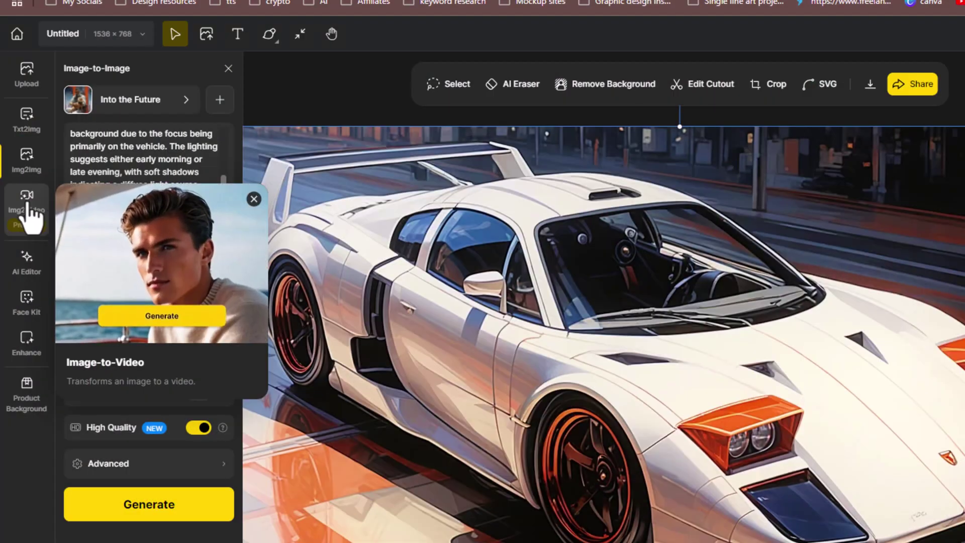
pyautogui.click(29, 203)
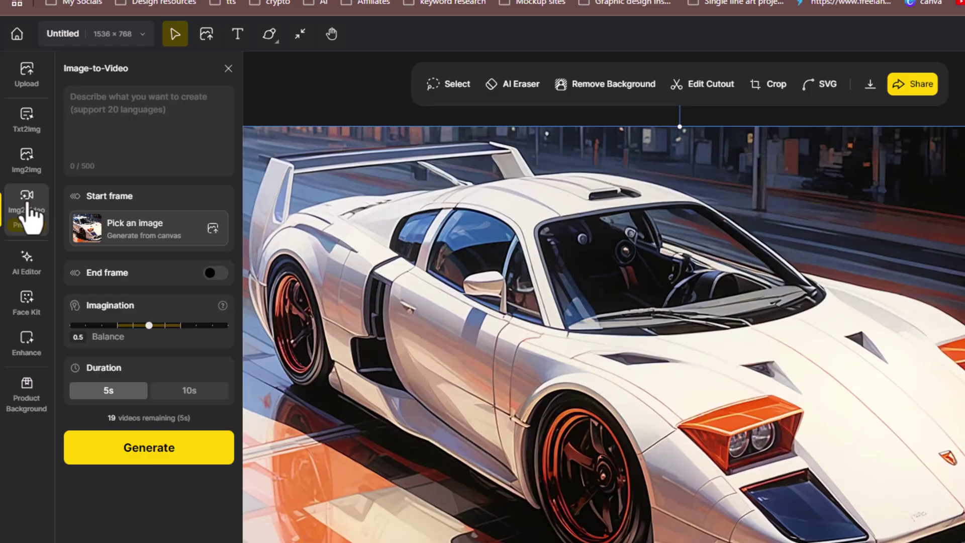
pyautogui.press('Delete')
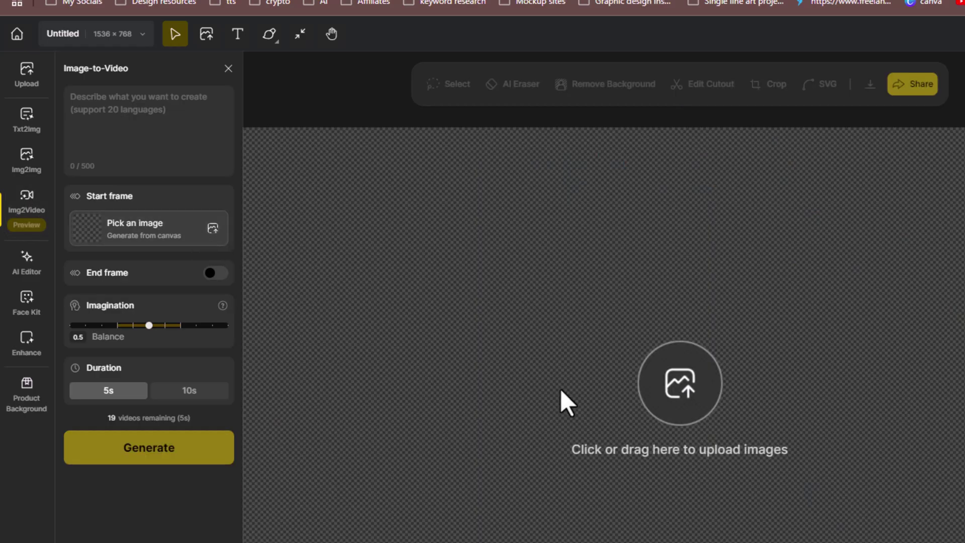
pyautogui.click(682, 398)
pyautogui.scroll(-10, 264, 246)
pyautogui.scroll(8, 264, 246)
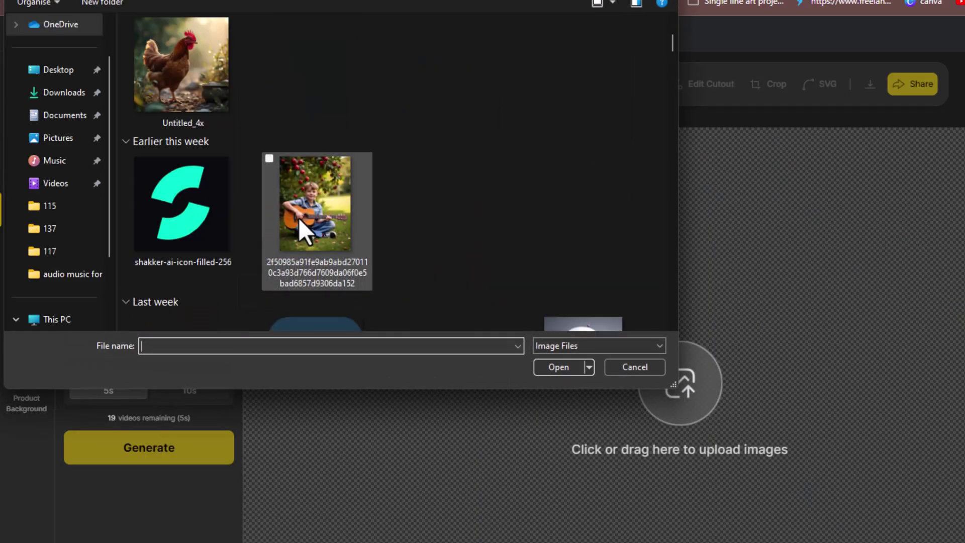
pyautogui.doubleClick(298, 218)
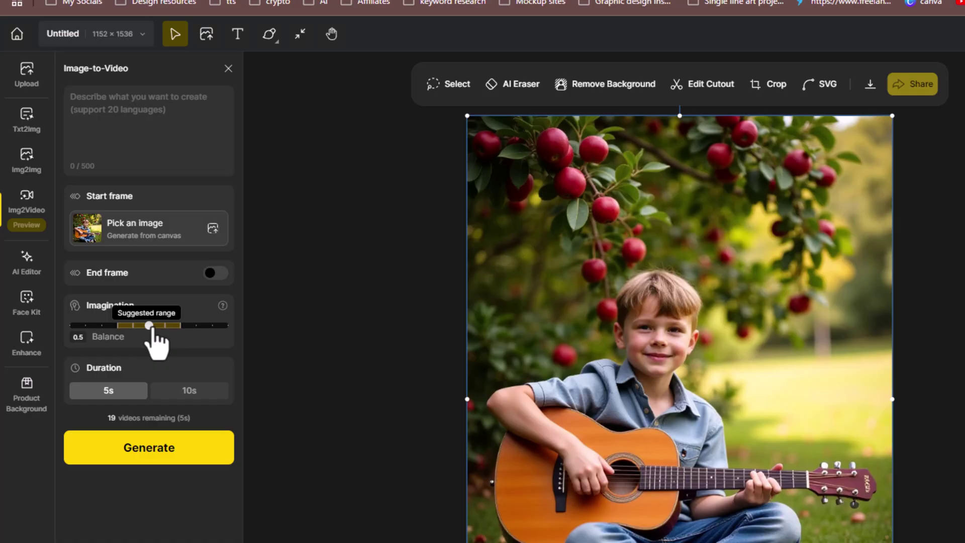
# Step: Generate a 5s video at Imagination 1 and open its preview
pyautogui.moveTo(159, 328); pyautogui.dragTo(229, 332)
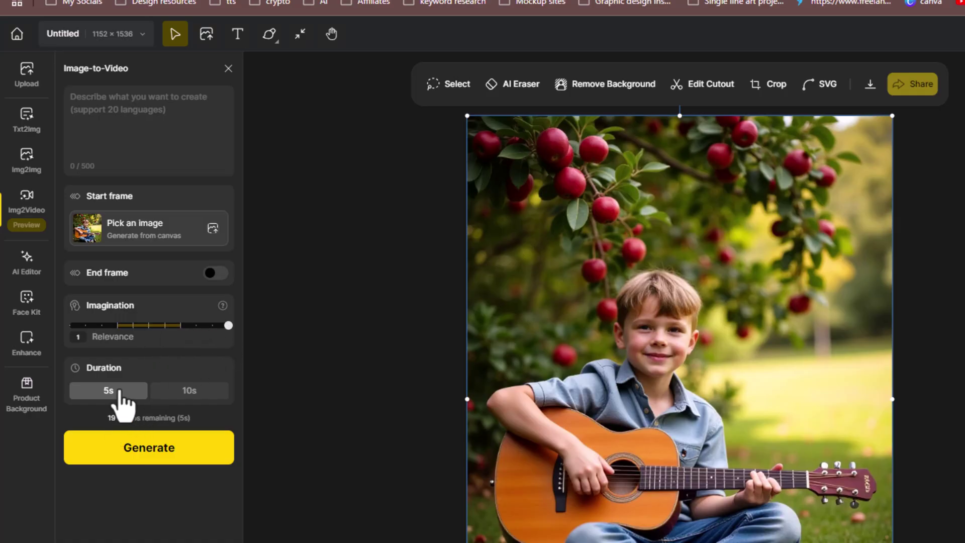
pyautogui.click(156, 460)
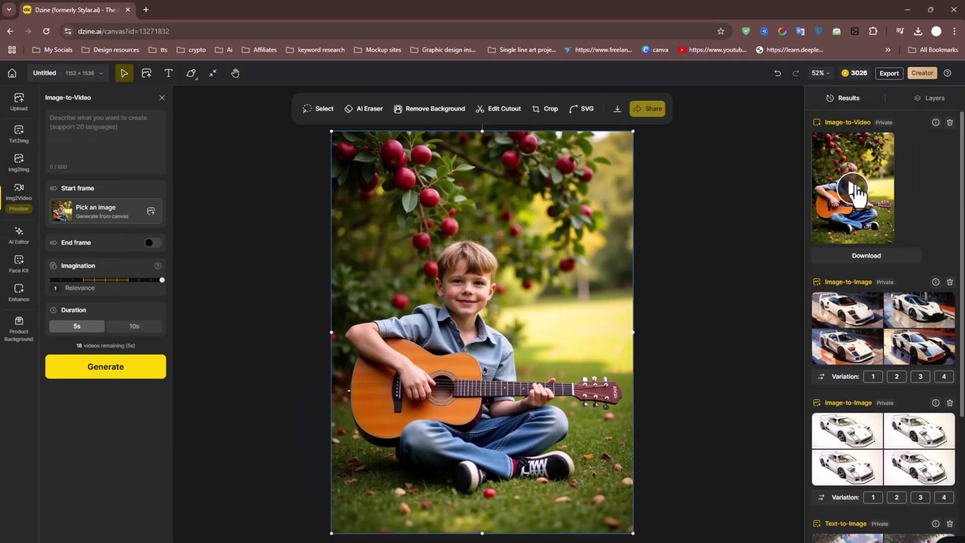
pyautogui.click(853, 194)
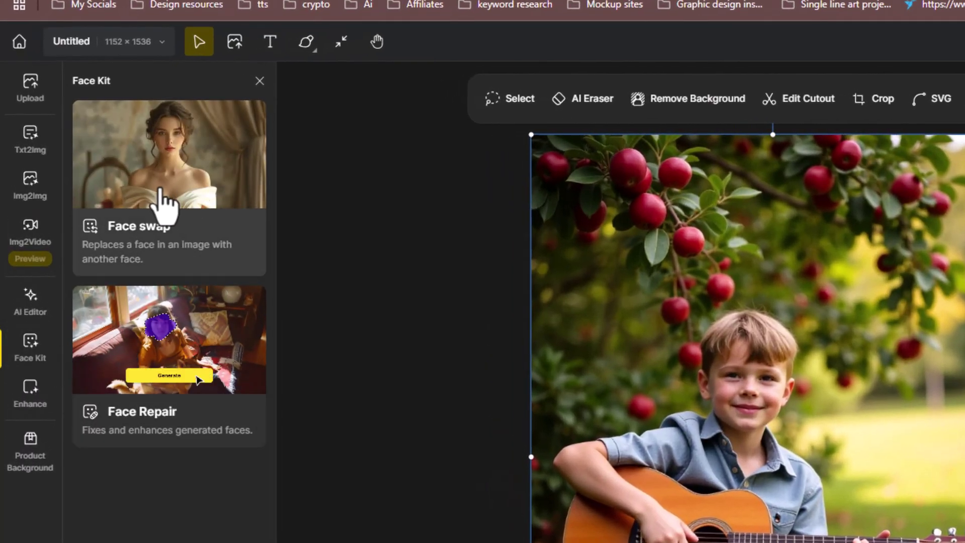
# Step: Run Face Swap on the guitar boy using an uploaded reference face photo
pyautogui.click(159, 197)
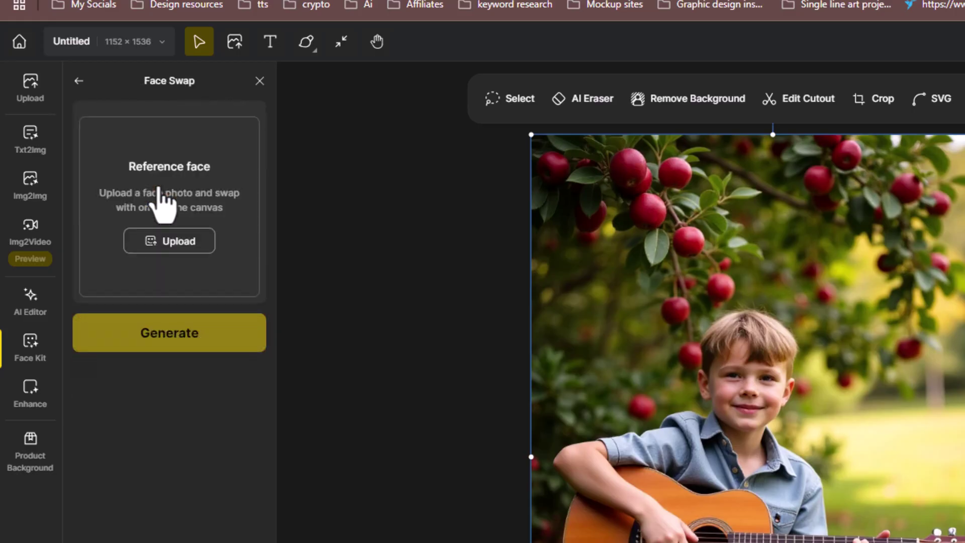
pyautogui.click(167, 244)
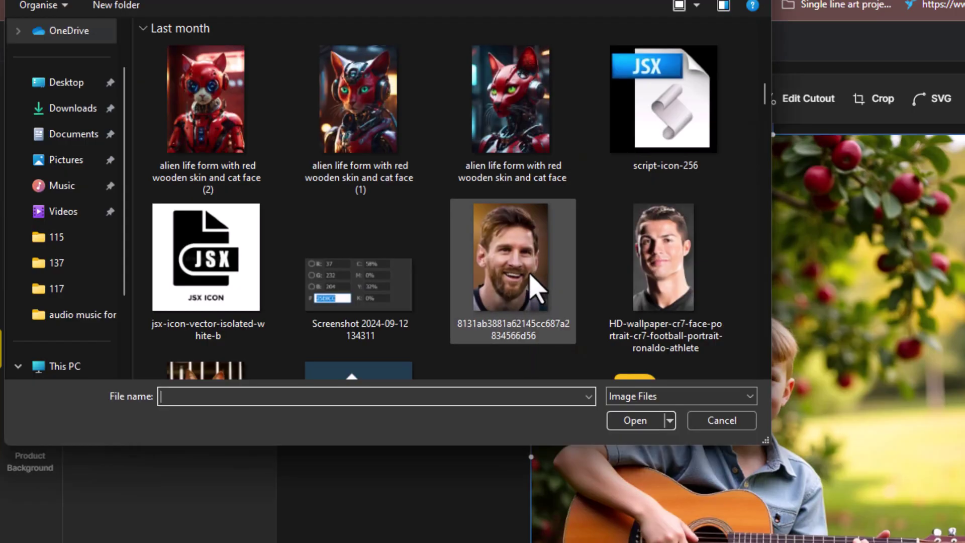
pyautogui.doubleClick(531, 275)
pyautogui.click(188, 340)
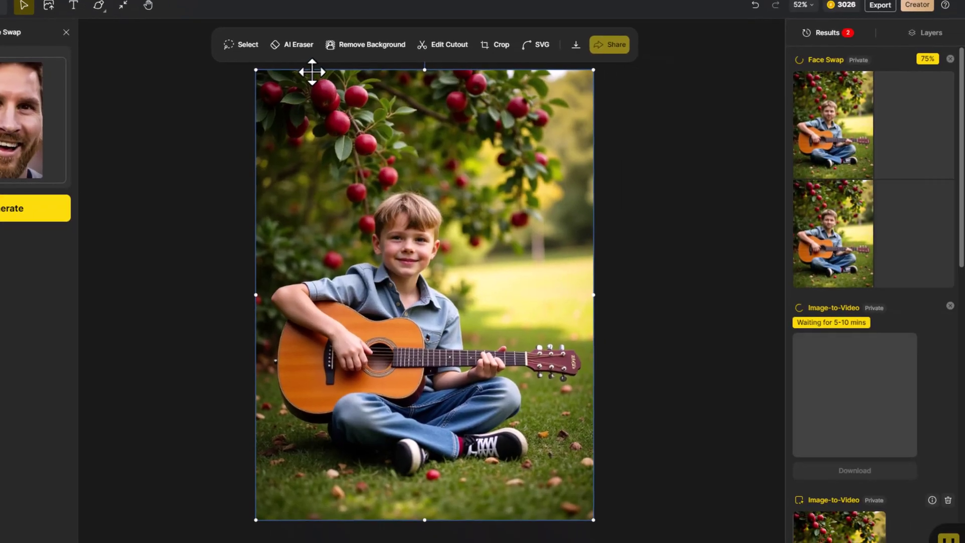
# Step: Compare a face-swapped result against the original photo
pyautogui.moveTo(925, 174)
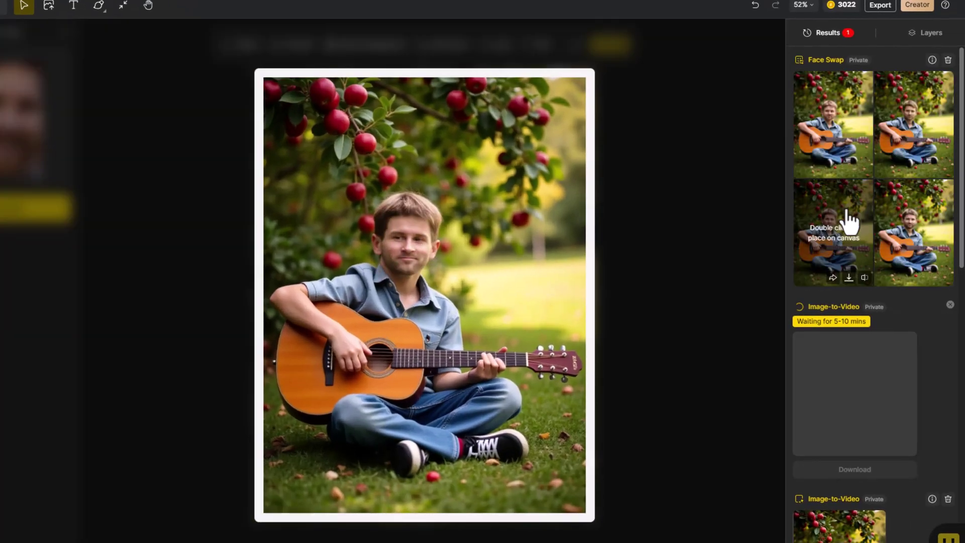
pyautogui.moveTo(908, 221)
pyautogui.click(944, 278)
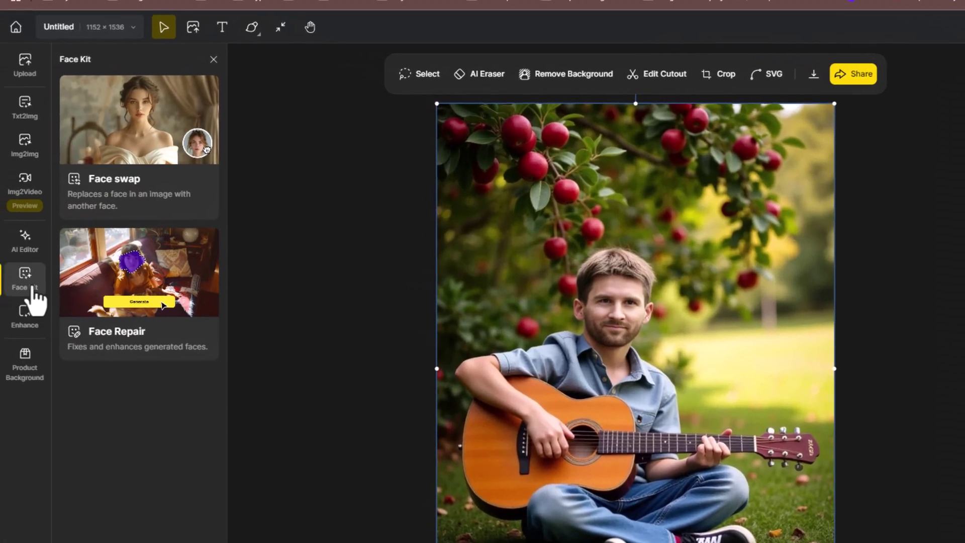
# Step: Widen the guitar photo's Generative Expand frame outward on the left, right and top edges
pyautogui.click(25, 241)
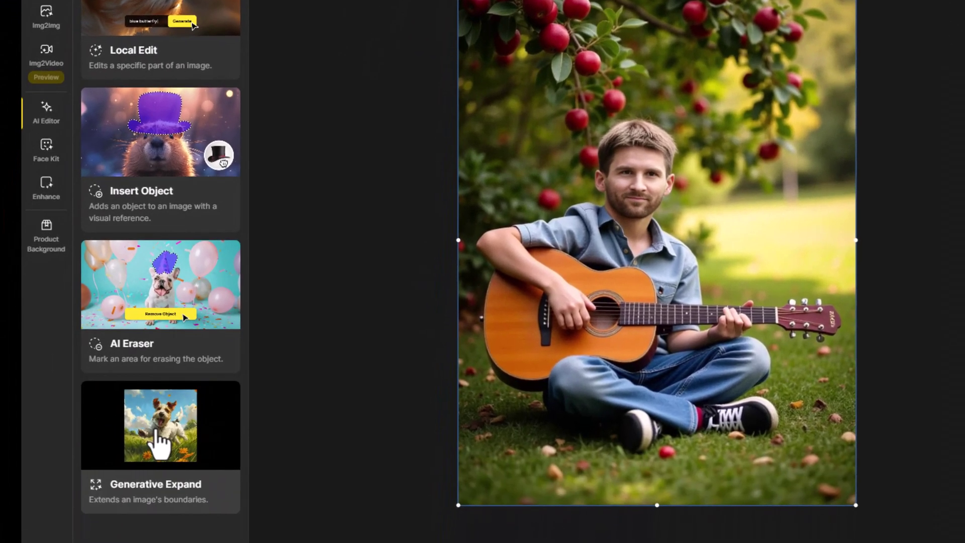
pyautogui.click(146, 532)
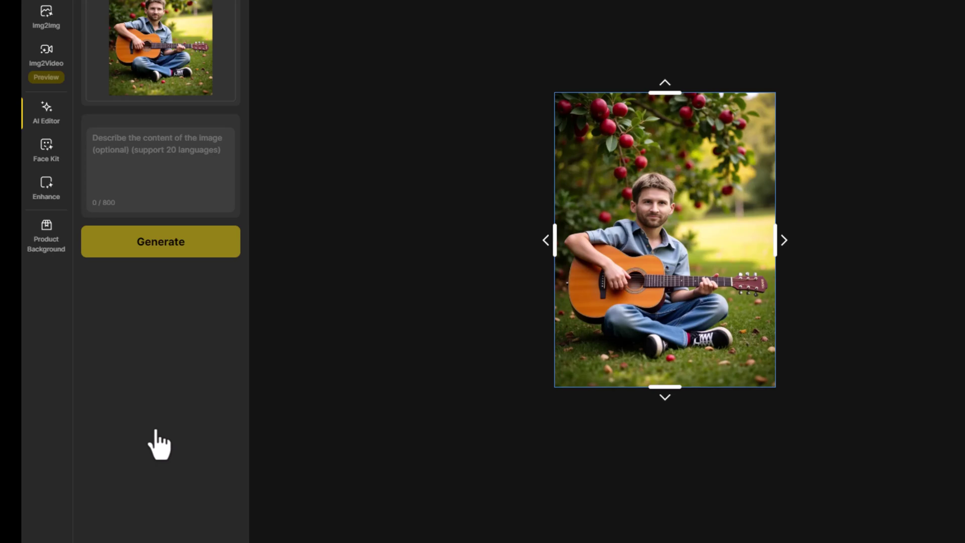
pyautogui.moveTo(555, 240); pyautogui.dragTo(478, 240)
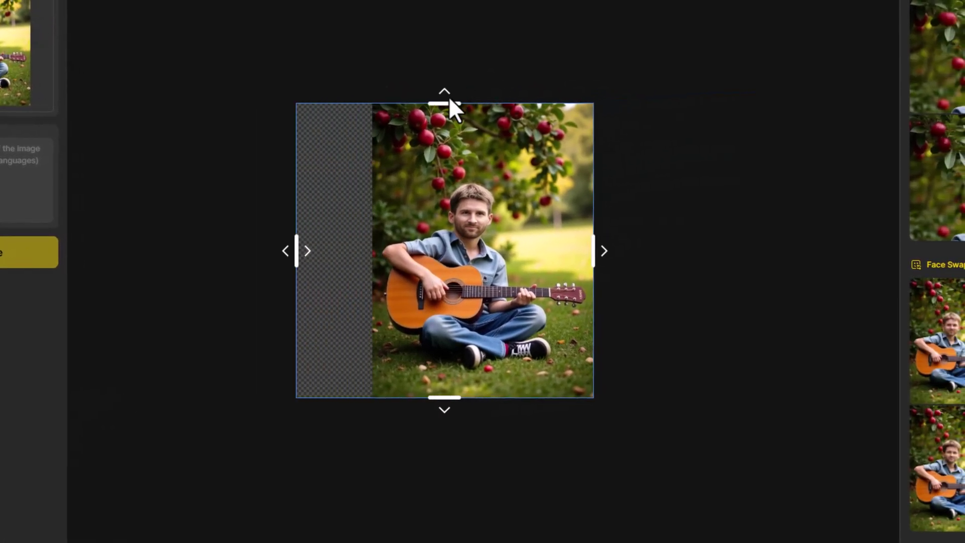
pyautogui.moveTo(449, 103); pyautogui.dragTo(447, 81)
pyautogui.moveTo(594, 239); pyautogui.dragTo(628, 232)
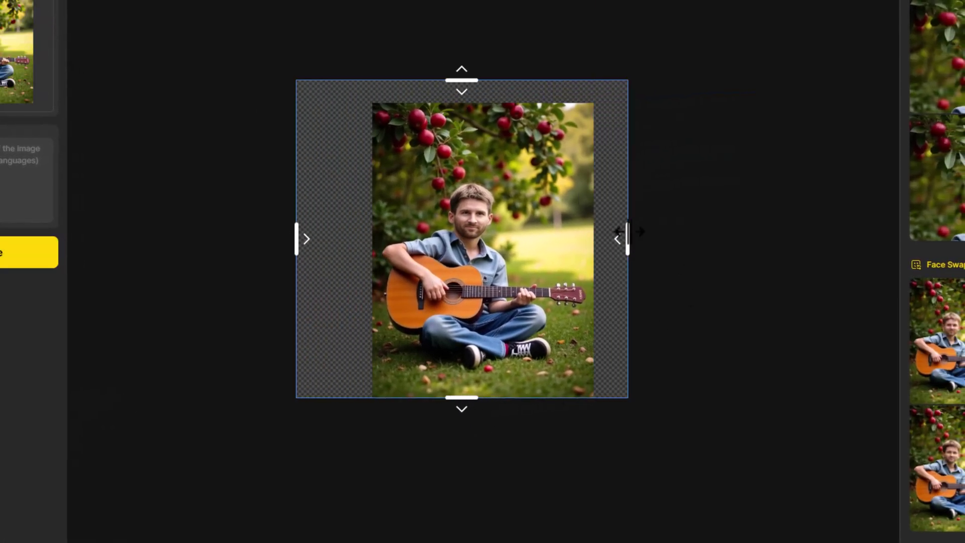
pyautogui.moveTo(445, 70); pyautogui.dragTo(445, 35)
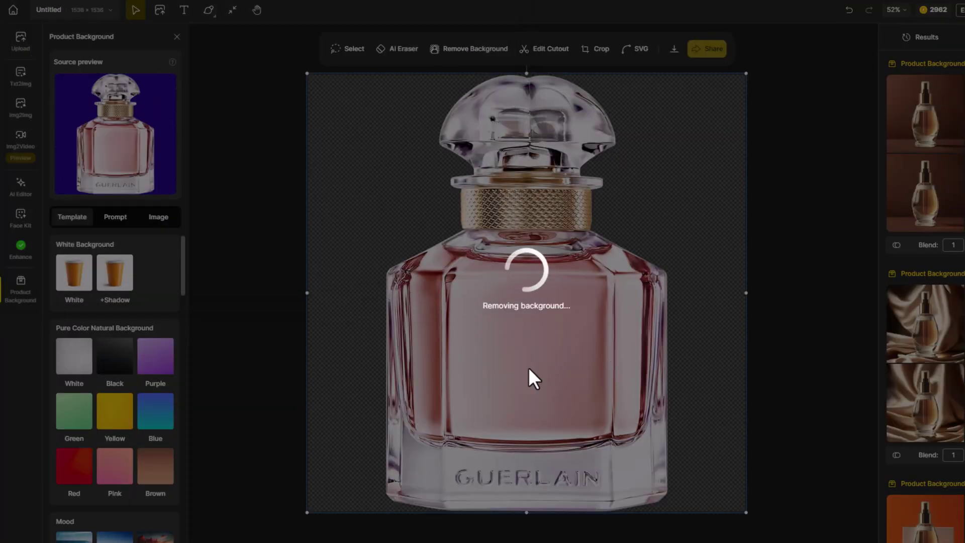
# Step: Scroll through the generated perfume Product Background results down to the pink podium sets
pyautogui.rightClick(639, 369)
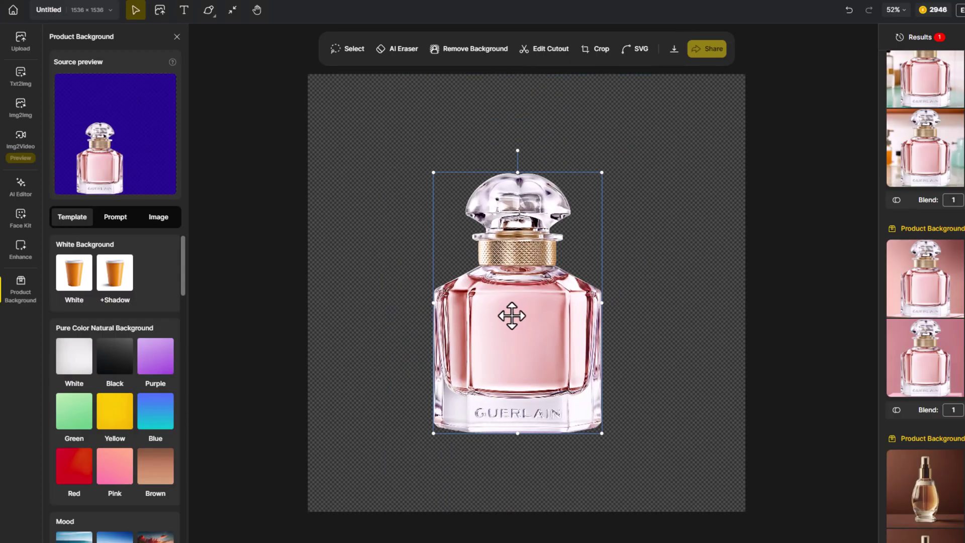
pyautogui.scroll(-3, 133, 425)
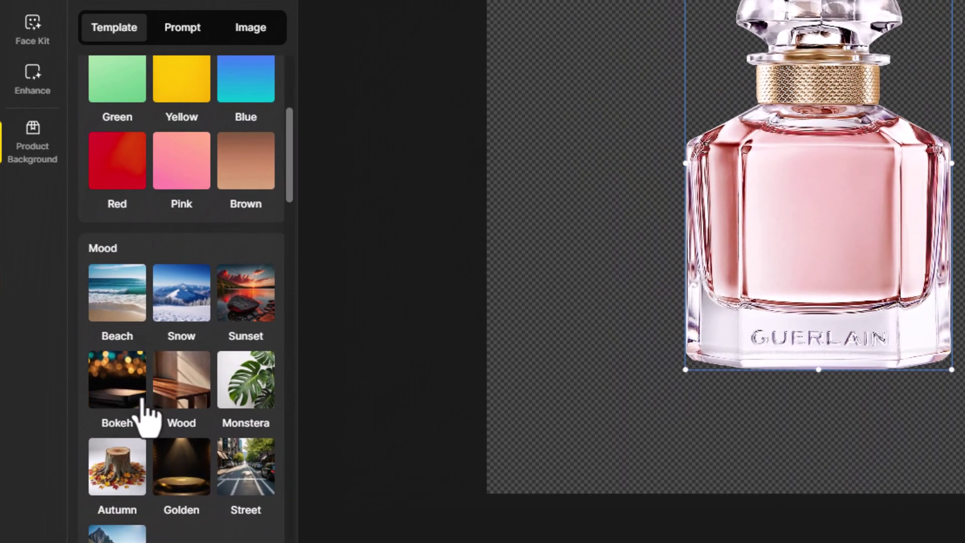
pyautogui.scroll(-3, 98, 455)
pyautogui.scroll(-15, 164, 378)
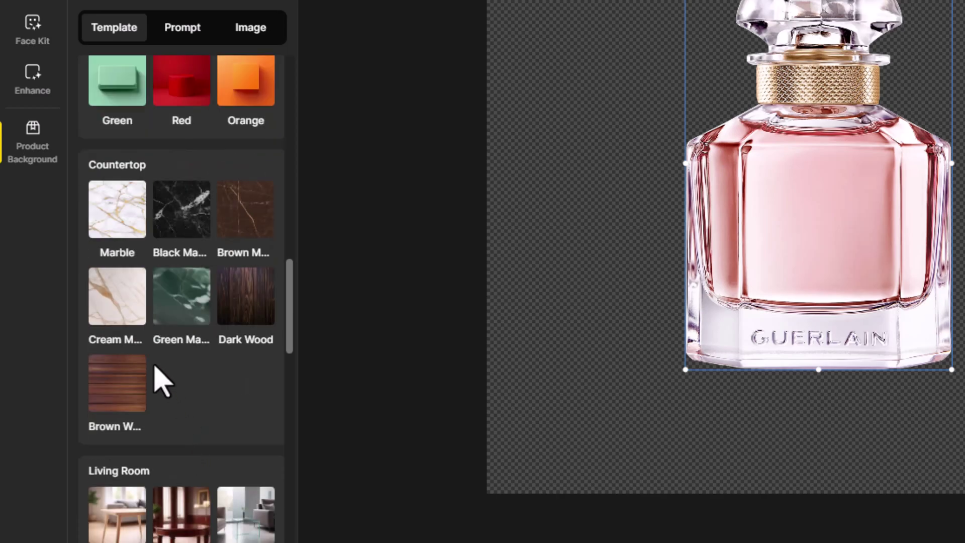
pyautogui.scroll(-2, 174, 480)
pyautogui.scroll(2, 243, 491)
pyautogui.scroll(-10, 243, 493)
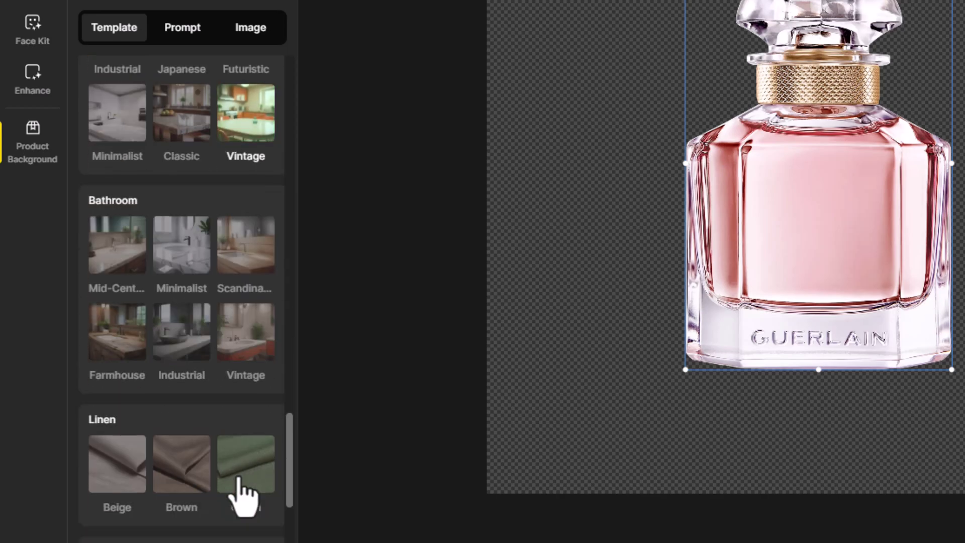
pyautogui.scroll(-2, 200, 495)
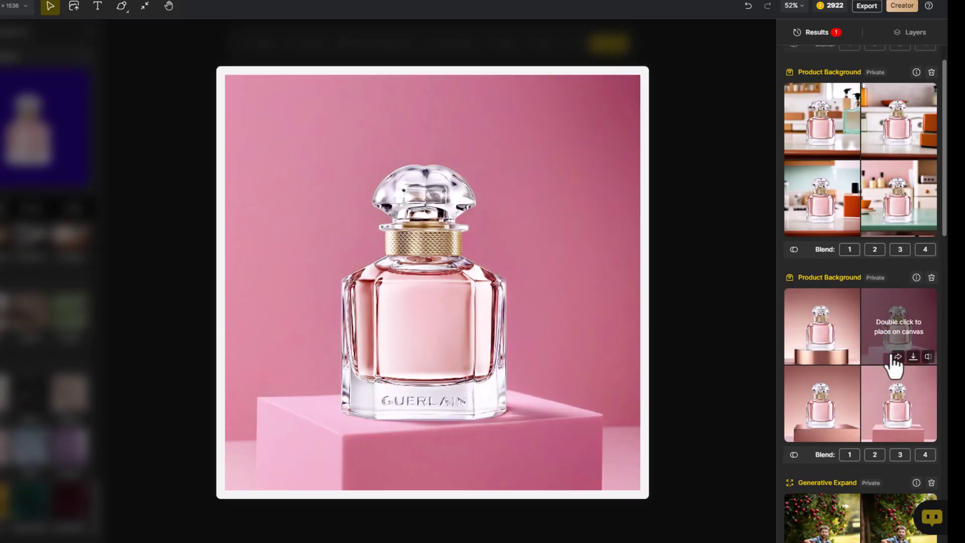
pyautogui.scroll(-3, 930, 430)
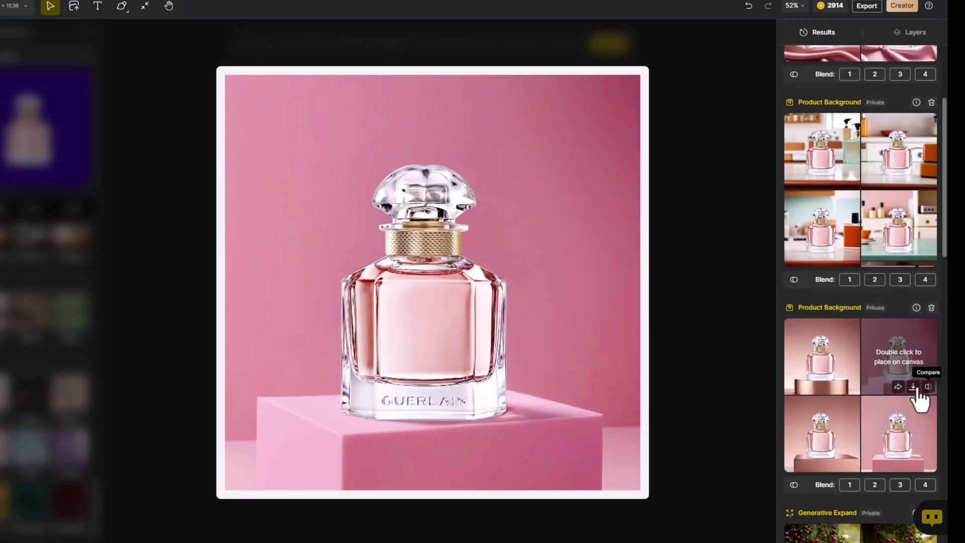
# Step: Download the pink podium perfume image as a JPG upscaled 4x
pyautogui.click(913, 388)
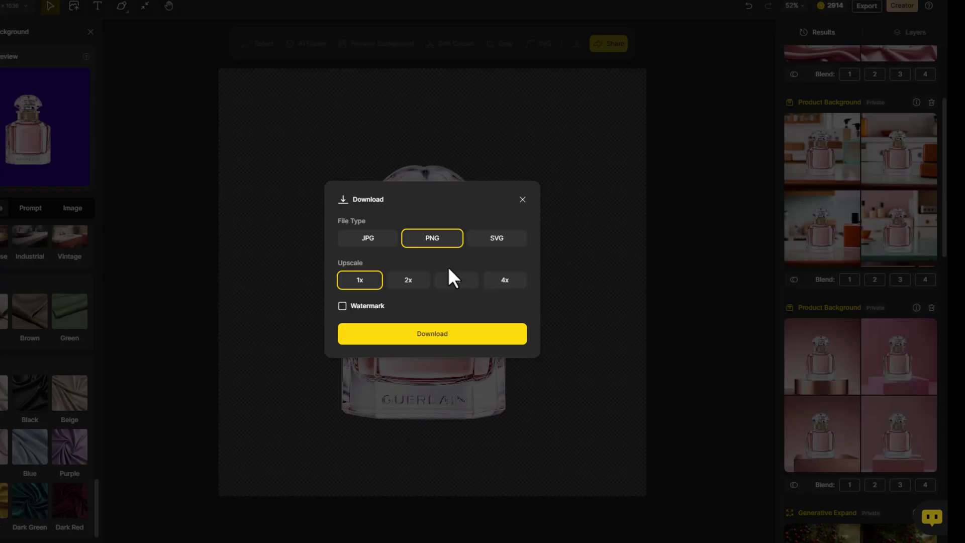
pyautogui.click(370, 238)
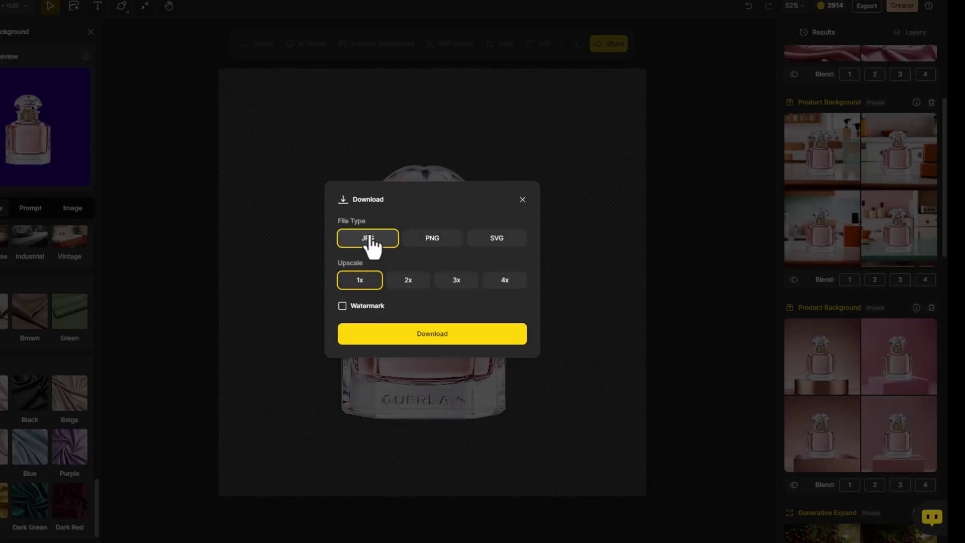
pyautogui.click(498, 282)
pyautogui.click(441, 342)
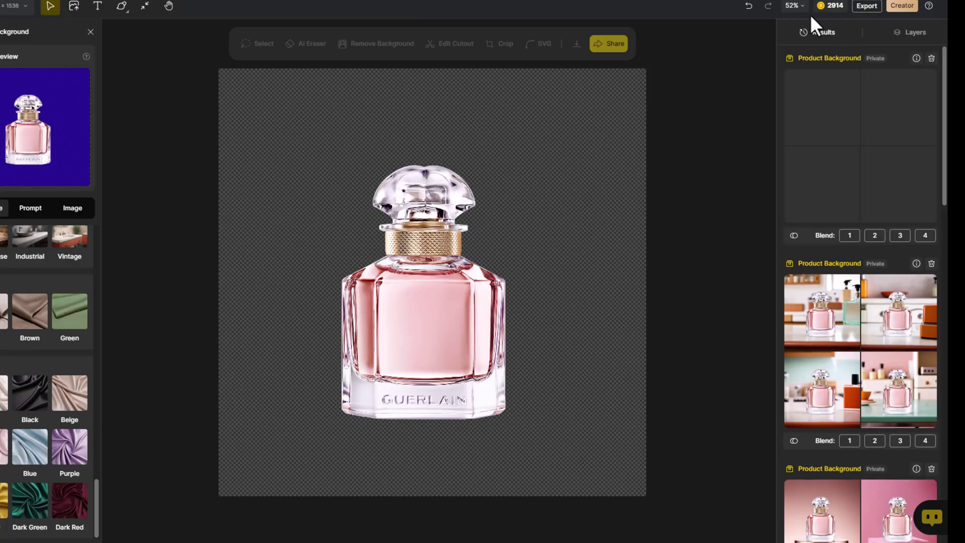
# Step: Reapply the 4x upscale, then highlight the Free plan's daily and 32 Regular Queue credits
pyautogui.moveTo(843, 6)
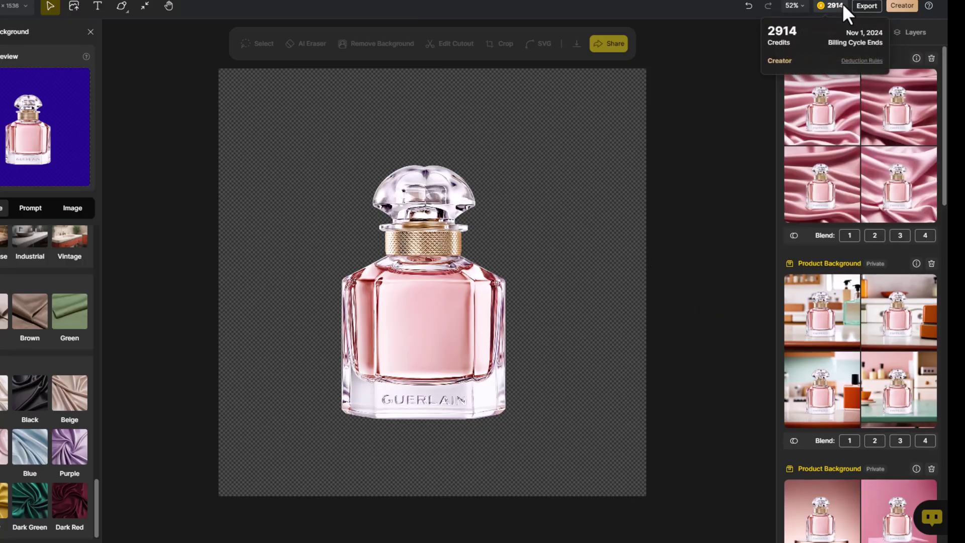
pyautogui.click(868, 10)
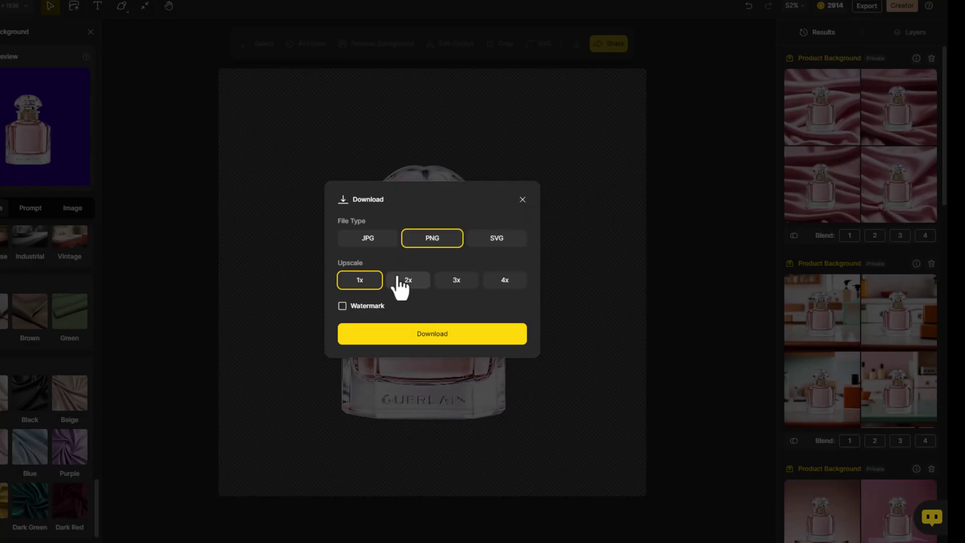
pyautogui.click(505, 280)
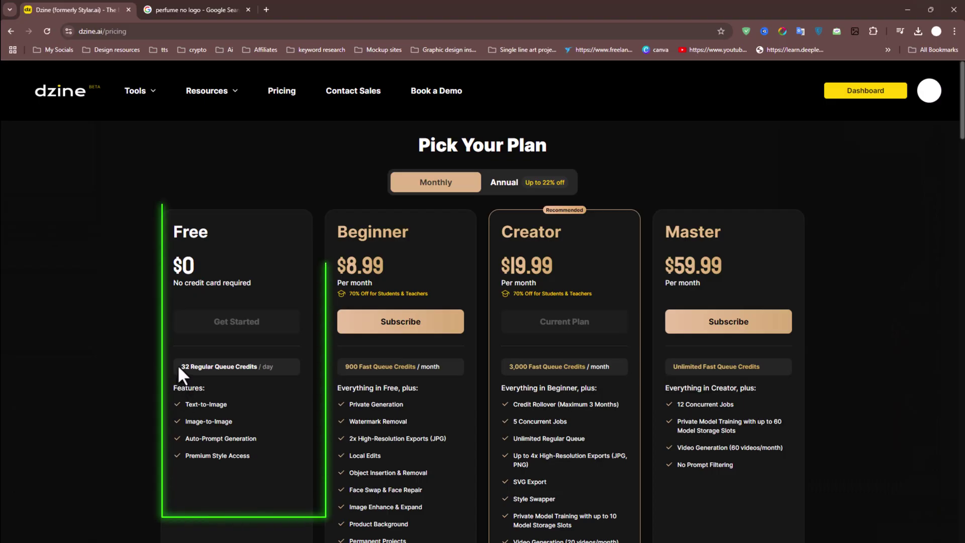
pyautogui.moveTo(177, 364); pyautogui.dragTo(287, 369)
pyautogui.click(266, 382)
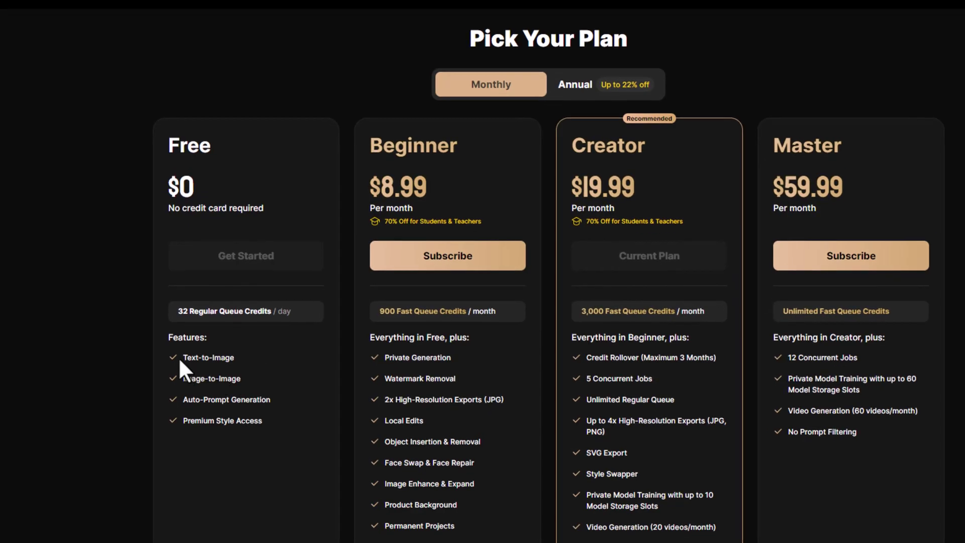
pyautogui.moveTo(234, 367); pyautogui.dragTo(259, 423)
pyautogui.click(310, 386)
pyautogui.scroll(-1, 430, 168)
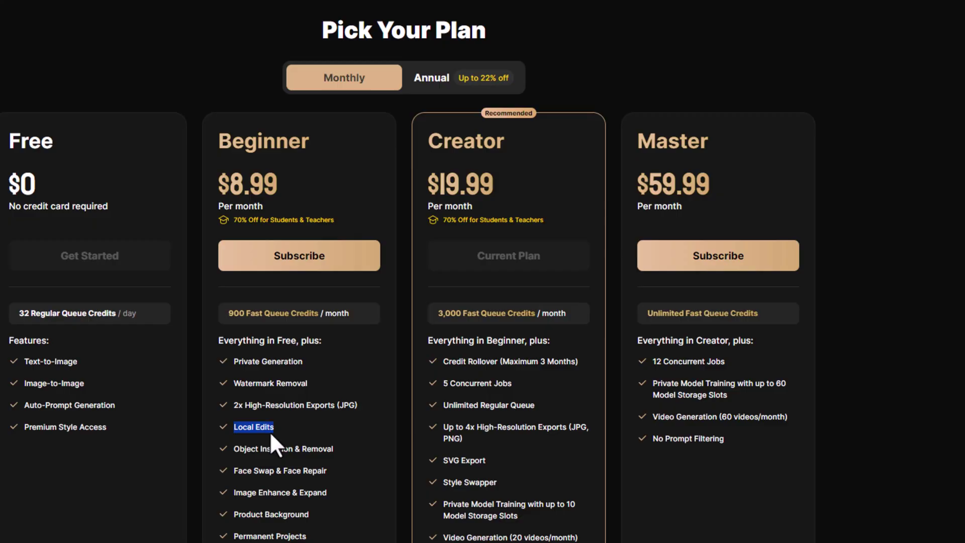
pyautogui.moveTo(233, 447); pyautogui.dragTo(301, 473)
pyautogui.moveTo(234, 490); pyautogui.dragTo(286, 499)
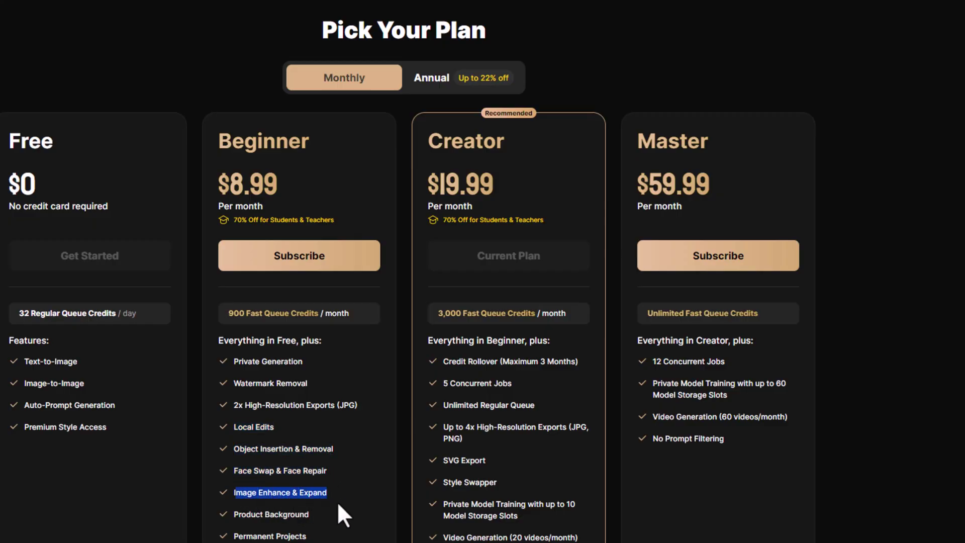
pyautogui.scroll(-2, 336, 506)
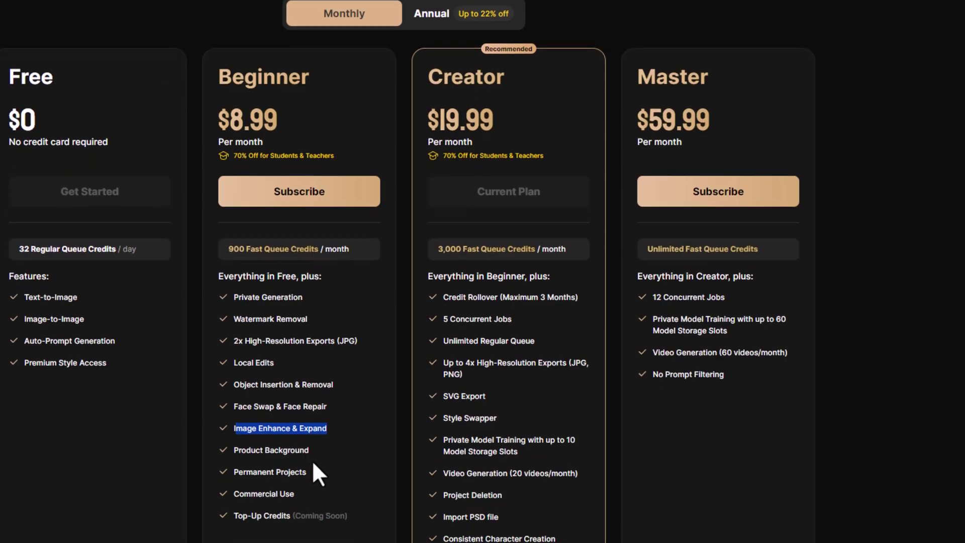
pyautogui.tripleClick(234, 445)
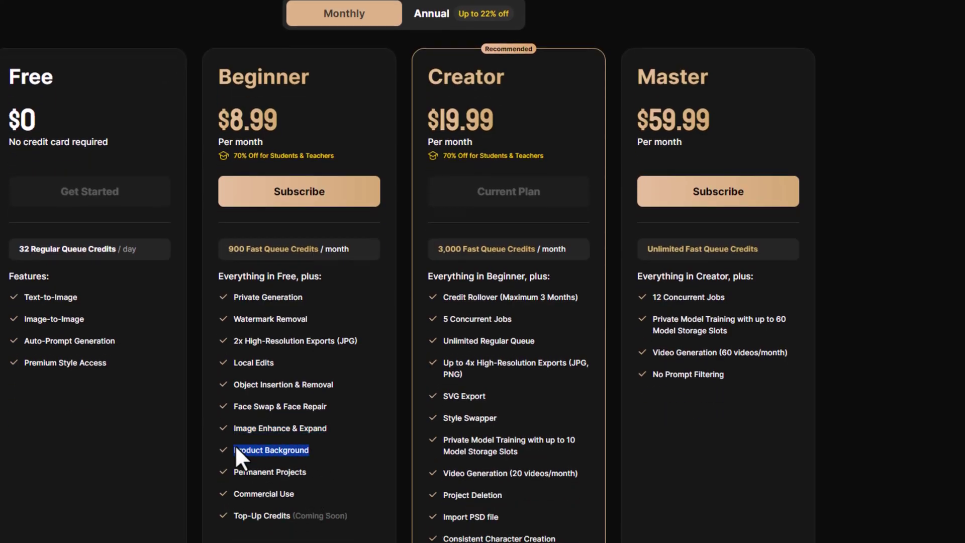
pyautogui.click(316, 457)
pyautogui.moveTo(296, 492); pyautogui.dragTo(228, 487)
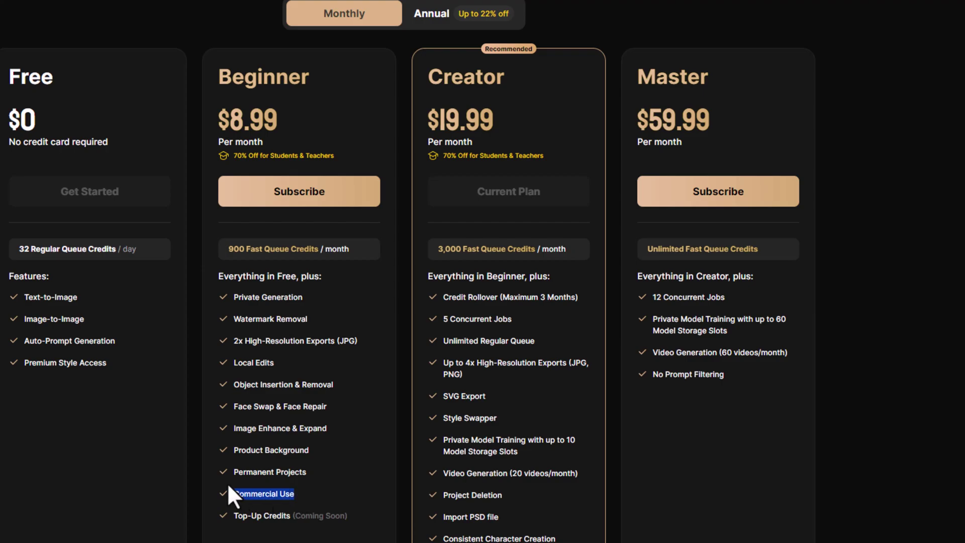
pyautogui.click(189, 454)
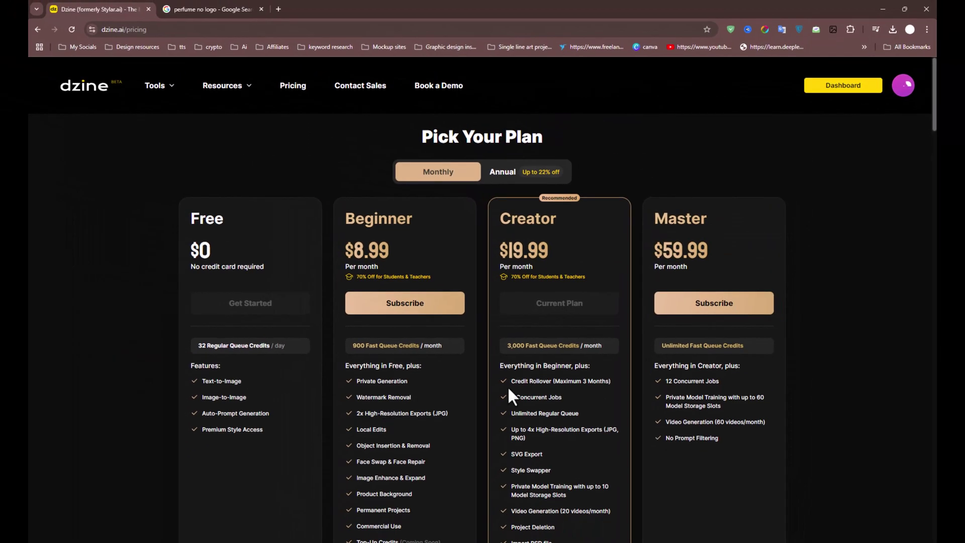